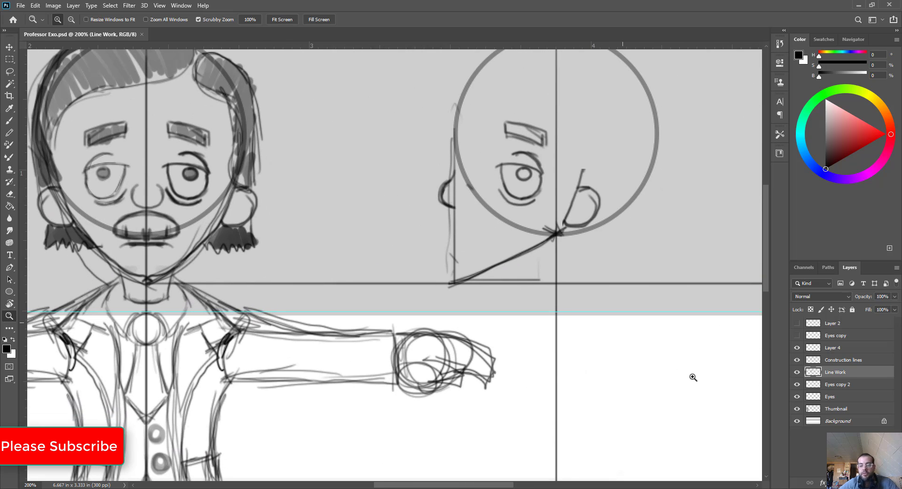
# - Drag the Construction lines layer directly under Line Work and frame both heads
pyautogui.click(843, 360)
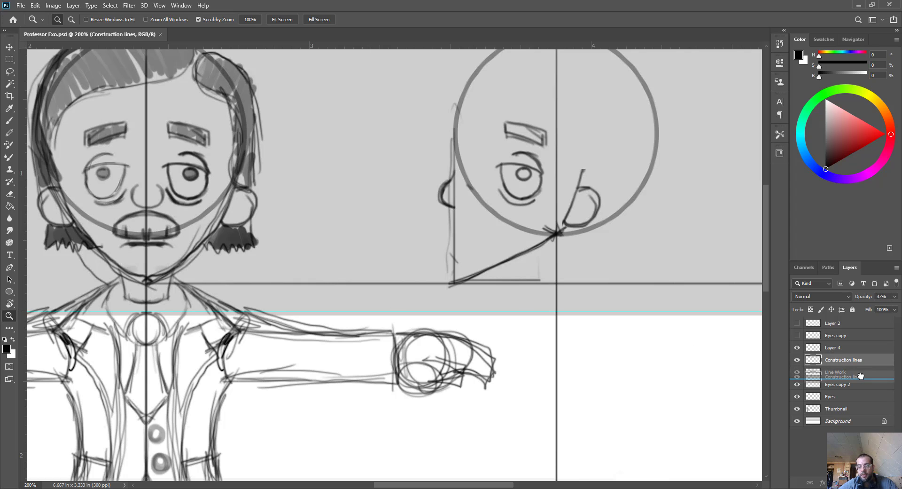
pyautogui.moveTo(823, 361); pyautogui.dragTo(841, 379)
pyautogui.moveTo(406, 230); pyautogui.dragTo(378, 216)
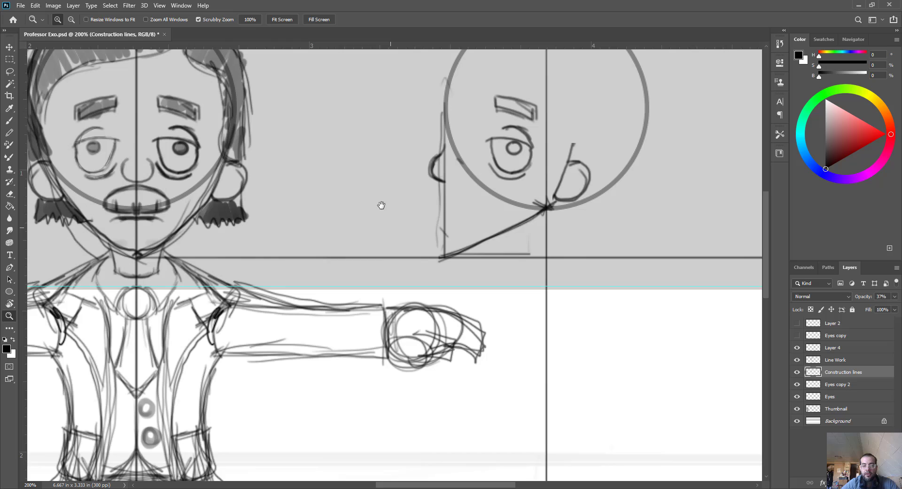
pyautogui.press('b')
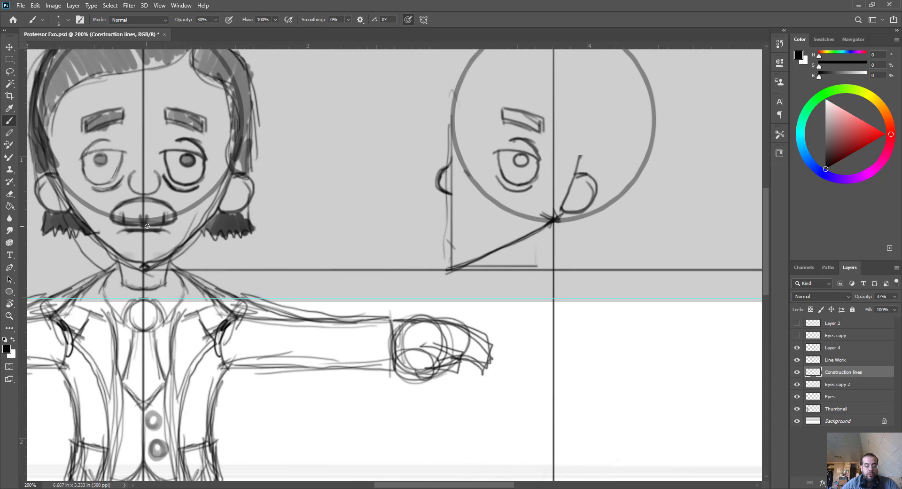
# - Brush a faint horizontal line from the front mustache to the profile, then zoom on the jaw with a finer brush
pyautogui.keyDown('shift'); pyautogui.moveTo(144, 227); pyautogui.dragTo(458, 254); pyautogui.keyUp('shift')
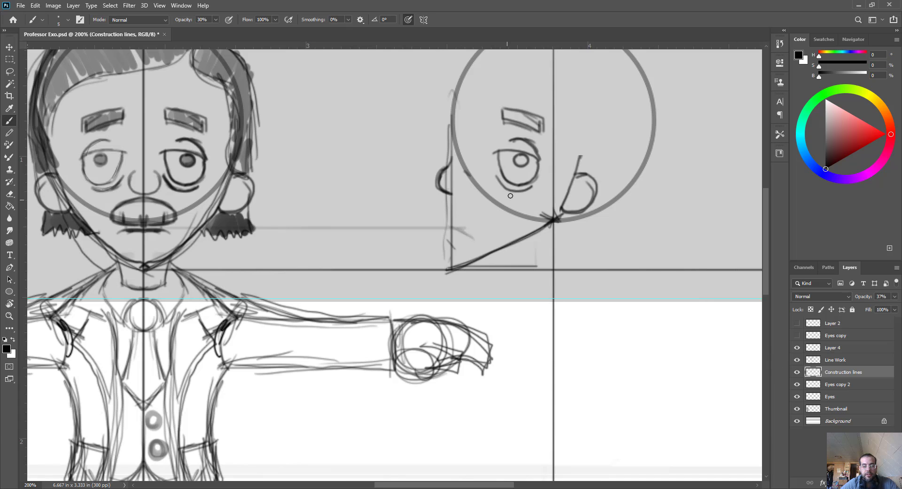
pyautogui.moveTo(461, 203); pyautogui.dragTo(428, 178)
pyautogui.press('z')
pyautogui.click(442, 206)
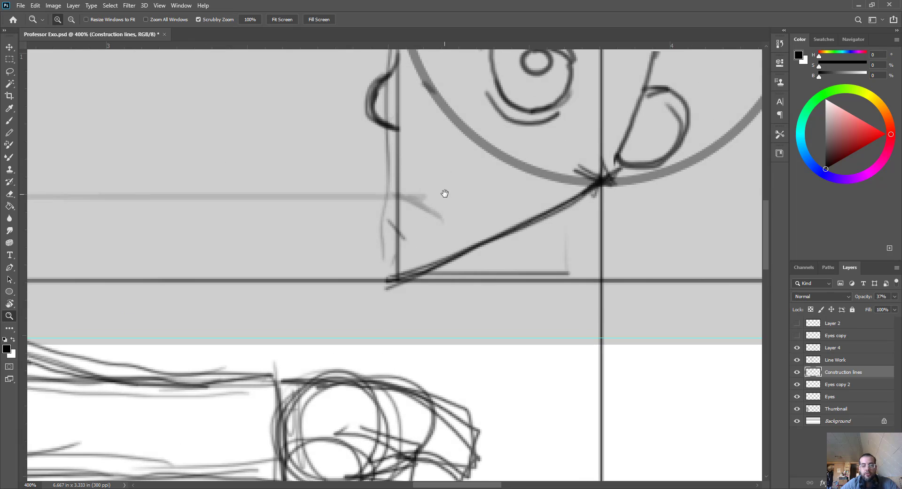
pyautogui.press('b')
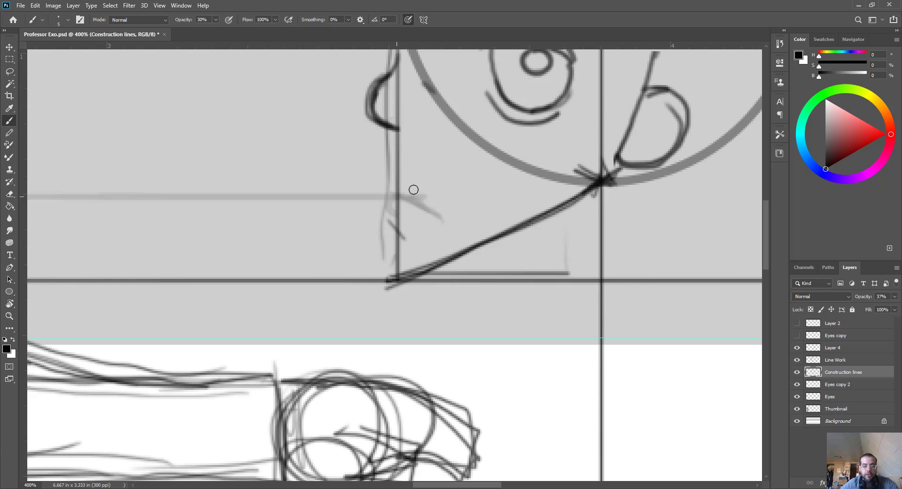
pyautogui.press('[')
pyautogui.press('[')
pyautogui.press('[')
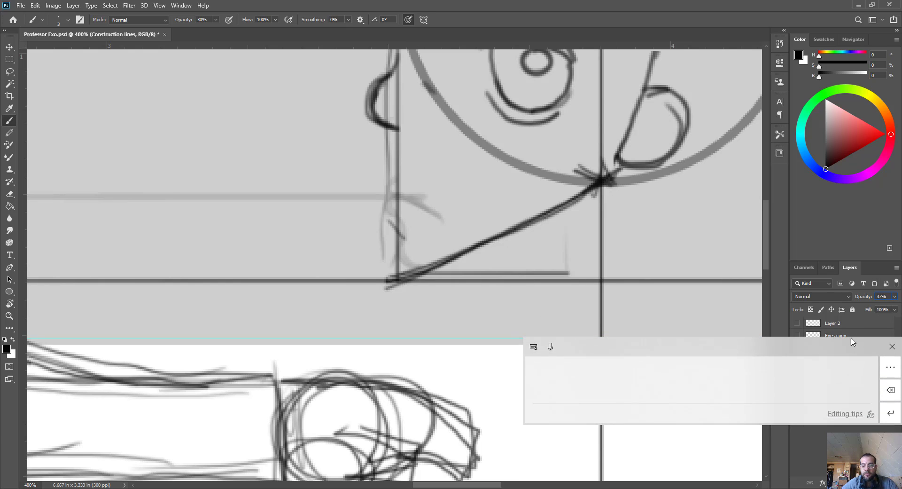
# - Raise the Construction lines layer opacity to 54%
pyautogui.click(894, 301)
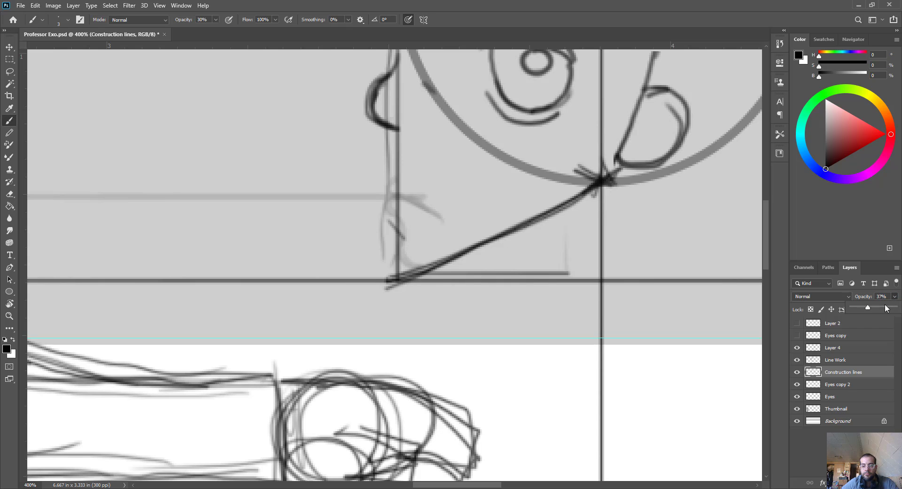
pyautogui.moveTo(869, 308); pyautogui.dragTo(871, 305)
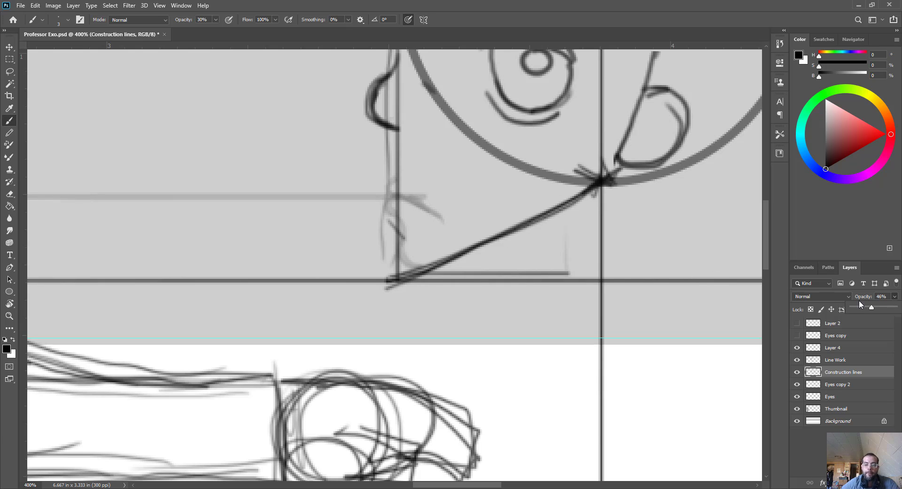
pyautogui.moveTo(872, 306); pyautogui.dragTo(872, 307)
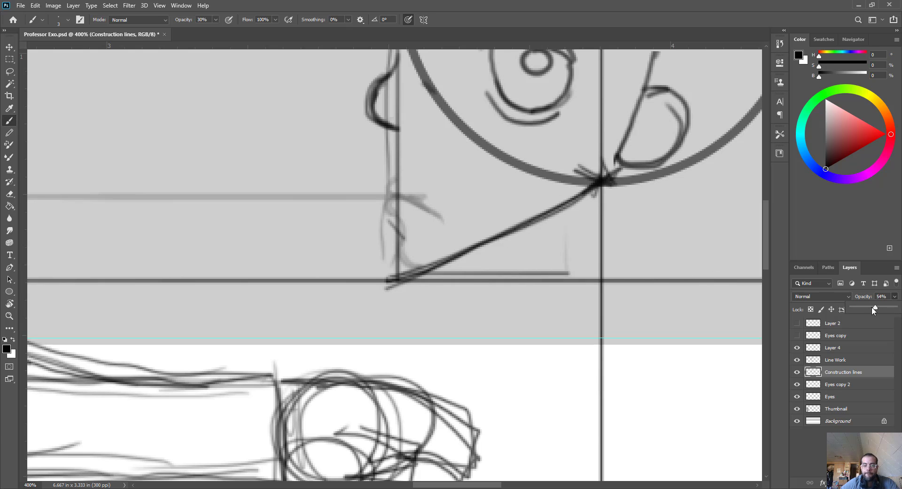
pyautogui.click(399, 230)
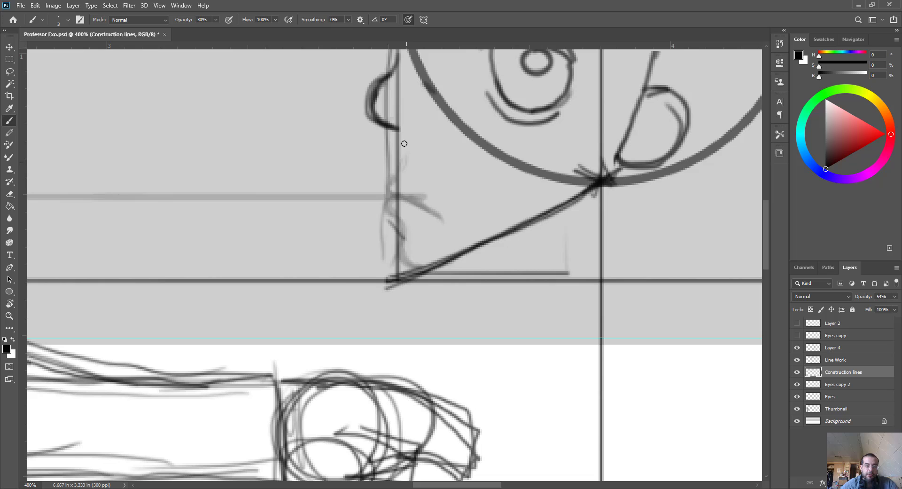
# - Sketch faint vertical strokes along the front of the side-view face
pyautogui.moveTo(405, 136)
pyautogui.mouseDown()
pyautogui.moveTo(399, 178)
pyautogui.moveTo(406, 137)
pyautogui.mouseUp()
pyautogui.moveTo(465, 179); pyautogui.dragTo(436, 336)
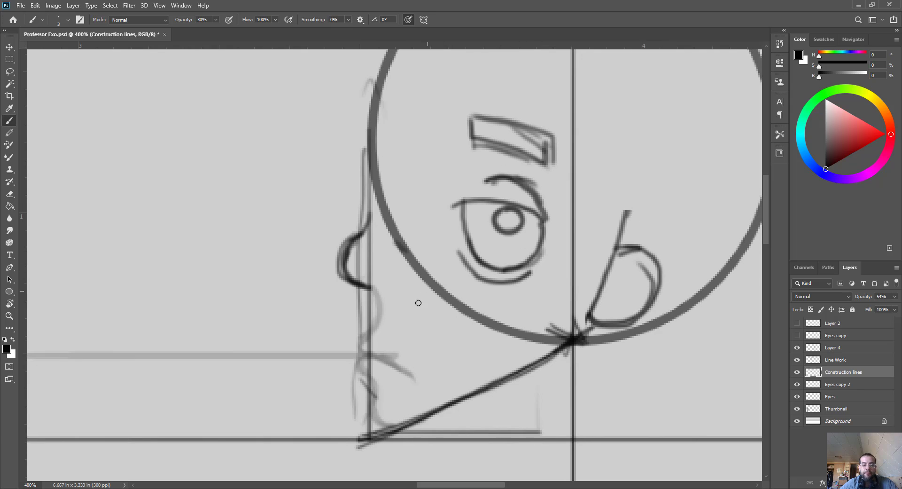
pyautogui.moveTo(412, 297); pyautogui.dragTo(417, 376)
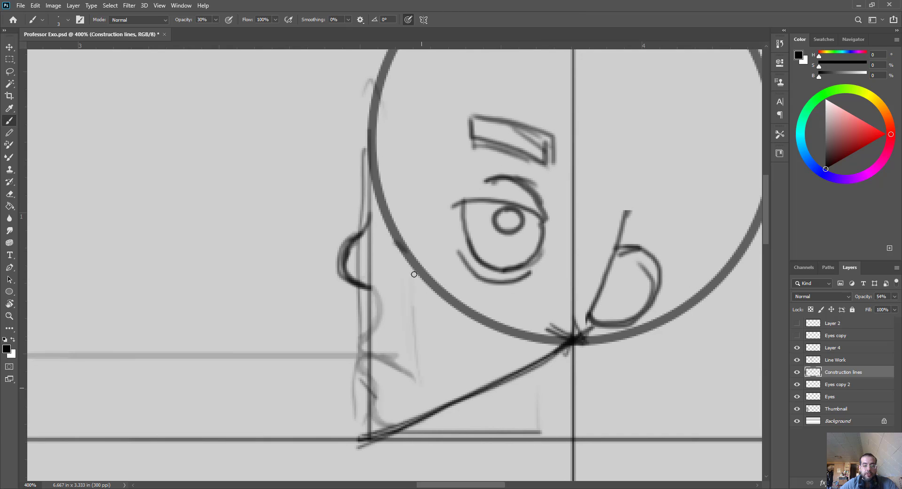
pyautogui.moveTo(413, 276)
pyautogui.mouseDown()
pyautogui.moveTo(415, 178)
pyautogui.moveTo(413, 241)
pyautogui.mouseUp()
pyautogui.moveTo(413, 291); pyautogui.dragTo(412, 164)
pyautogui.moveTo(416, 281); pyautogui.dragTo(417, 327)
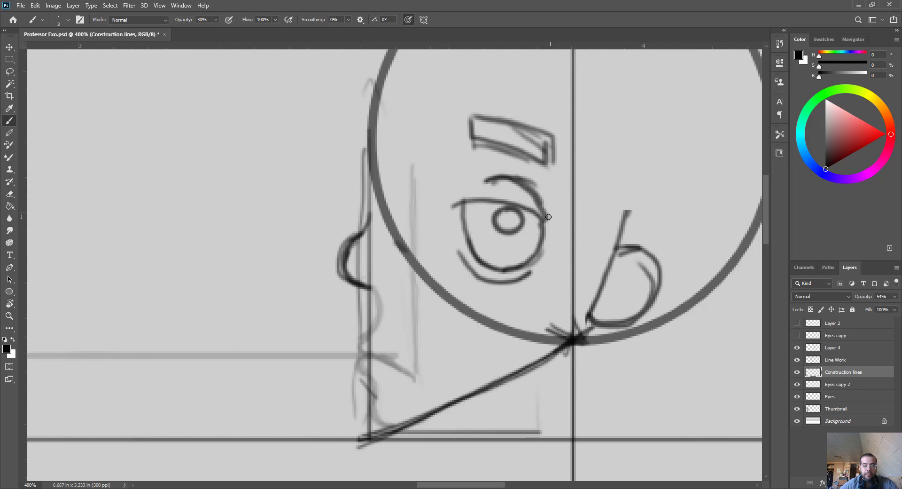
pyautogui.moveTo(579, 248); pyautogui.dragTo(530, 210)
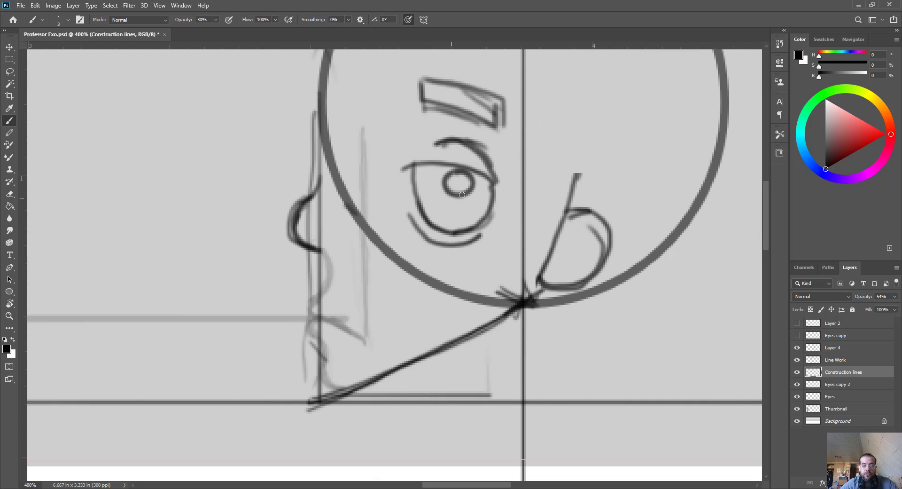
# - On Line Work, marquee the side-view eye and eyebrow and shift them slightly left
pyautogui.keyDown('ctrl'); pyautogui.rightClick(494, 174); pyautogui.keyUp('ctrl')
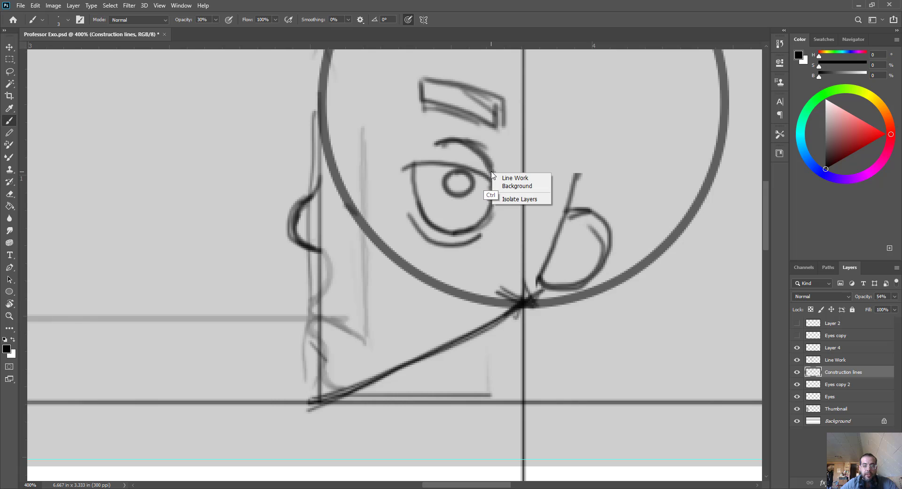
pyautogui.click(513, 179)
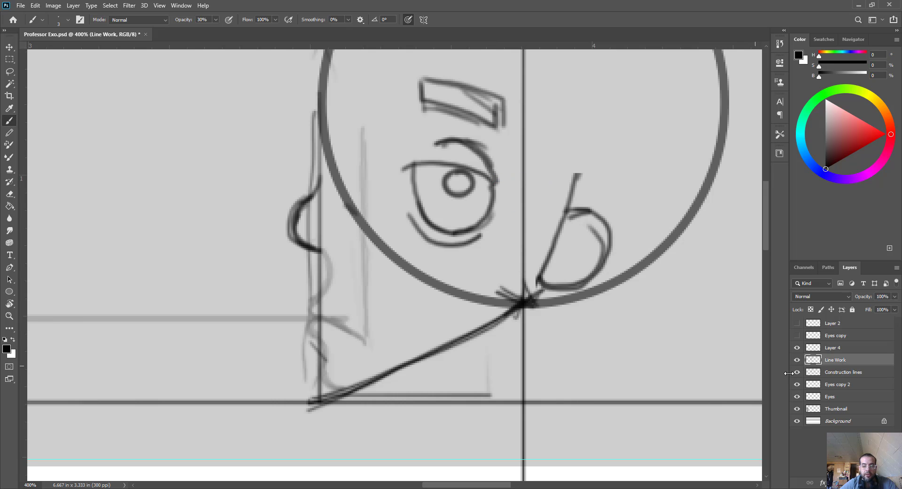
pyautogui.moveTo(427, 174); pyautogui.dragTo(423, 230)
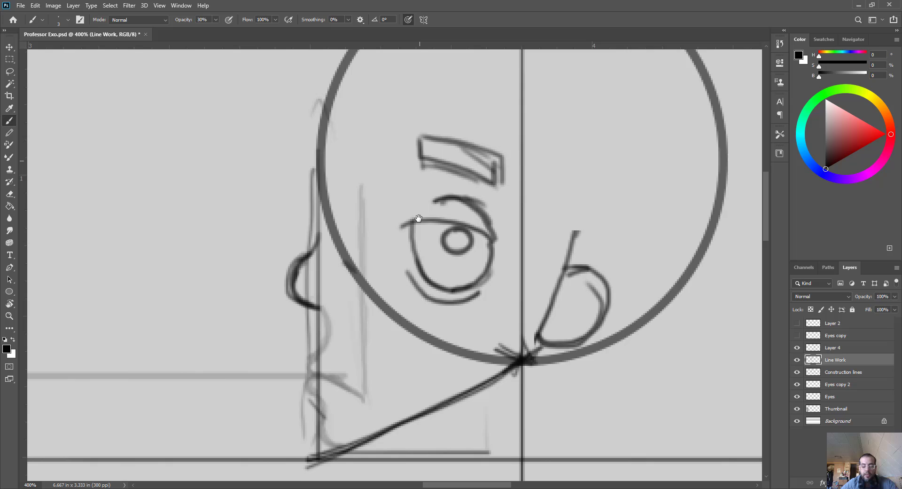
pyautogui.press('m')
pyautogui.moveTo(375, 102); pyautogui.dragTo(510, 328)
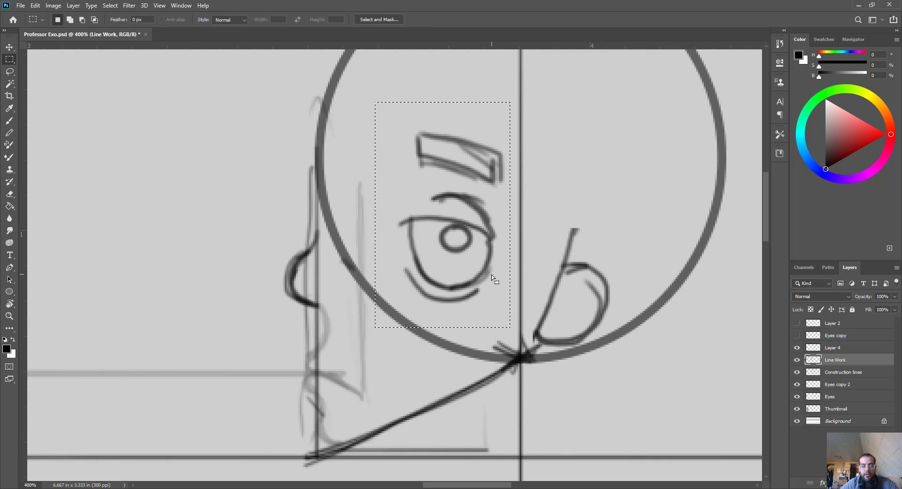
pyautogui.press('v')
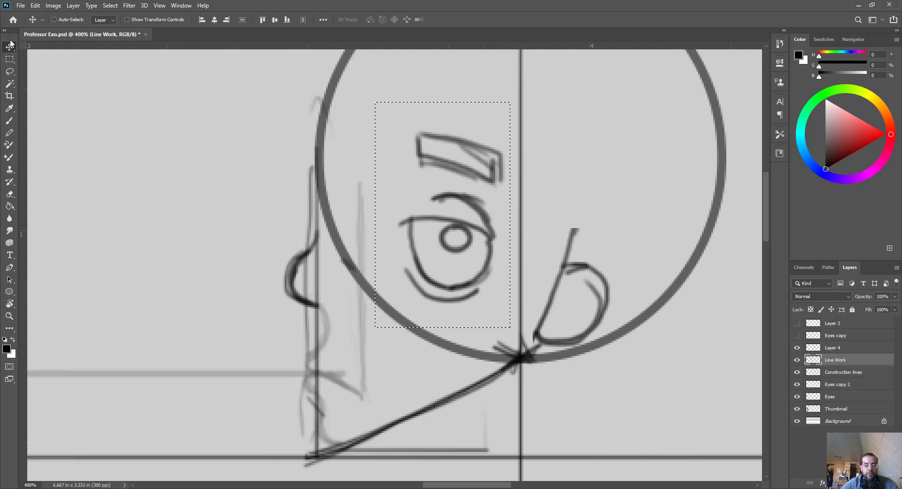
pyautogui.keyDown('shift'); pyautogui.moveTo(461, 221); pyautogui.dragTo(421, 217); pyautogui.keyUp('shift')
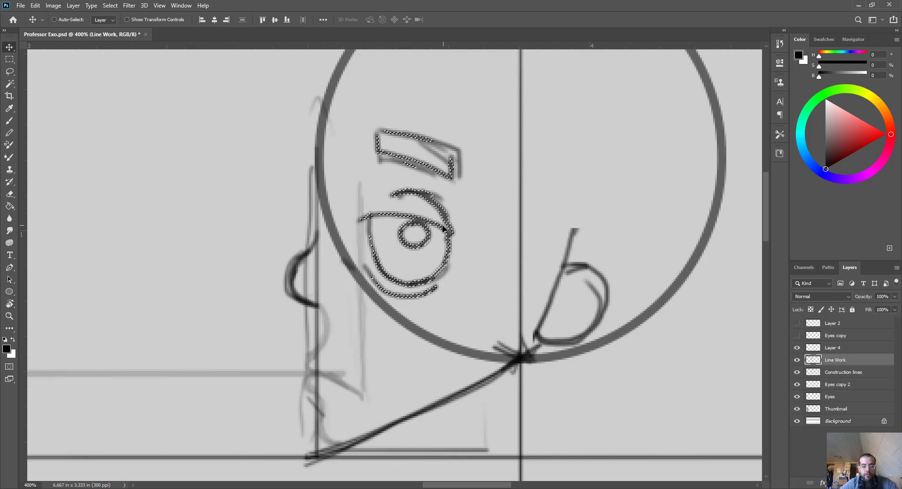
pyautogui.press('z')
# - Deselect, zoom back to both heads, undo a test horizontal line, and reselect Construction lines
pyautogui.hotkey('ctrl', 'd')
pyautogui.hotkey('ctrl', '-')
pyautogui.hotkey('ctrl', '-')
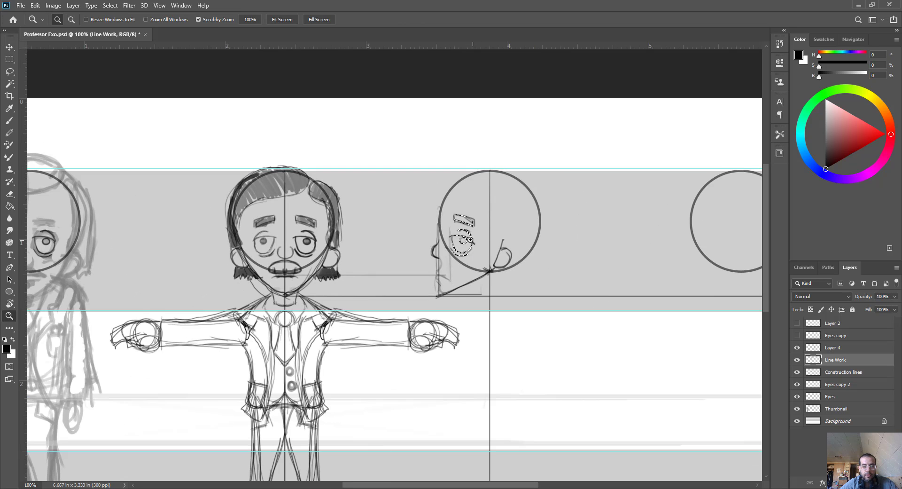
pyautogui.click(416, 236)
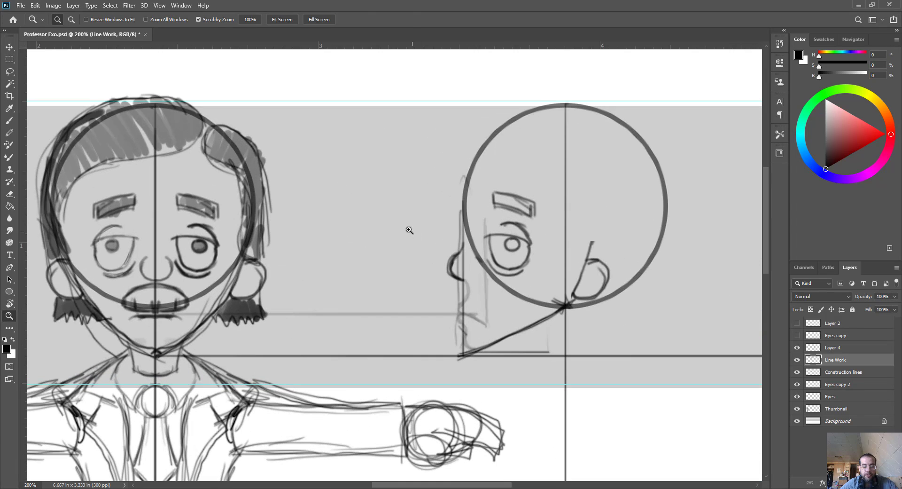
pyautogui.press('b')
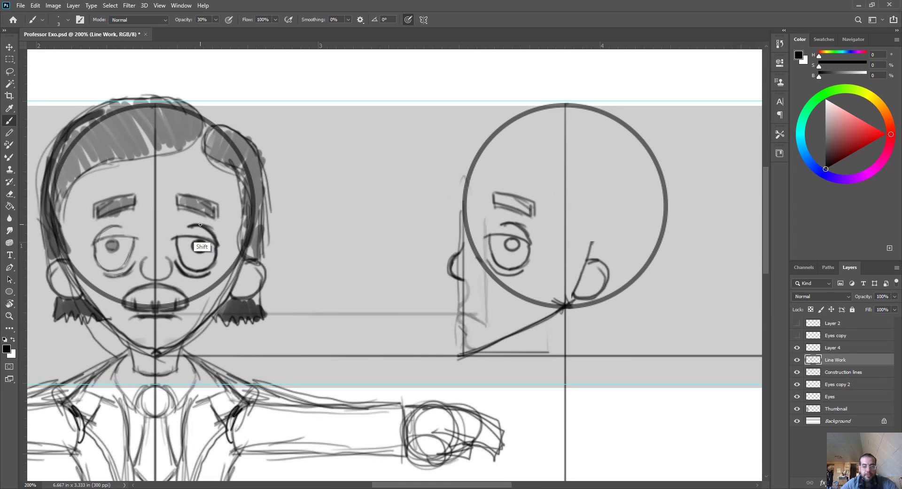
pyautogui.keyDown('shift'); pyautogui.moveTo(204, 226); pyautogui.dragTo(541, 250); pyautogui.keyUp('shift')
pyautogui.hotkey('ctrl', 'z')
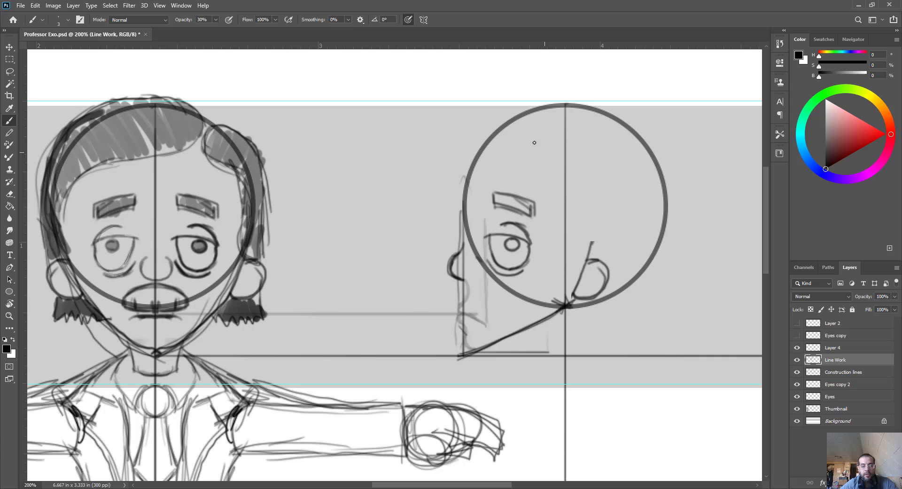
pyautogui.moveTo(478, 216); pyautogui.dragTo(489, 199)
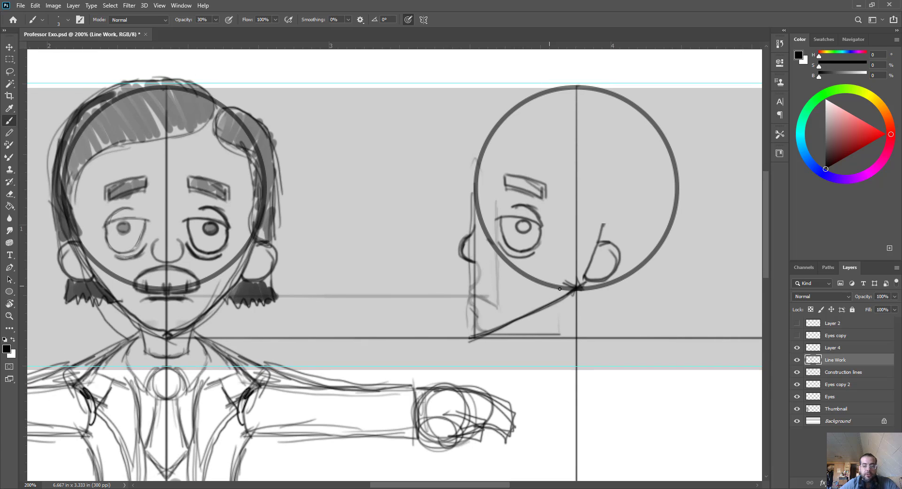
pyautogui.click(843, 372)
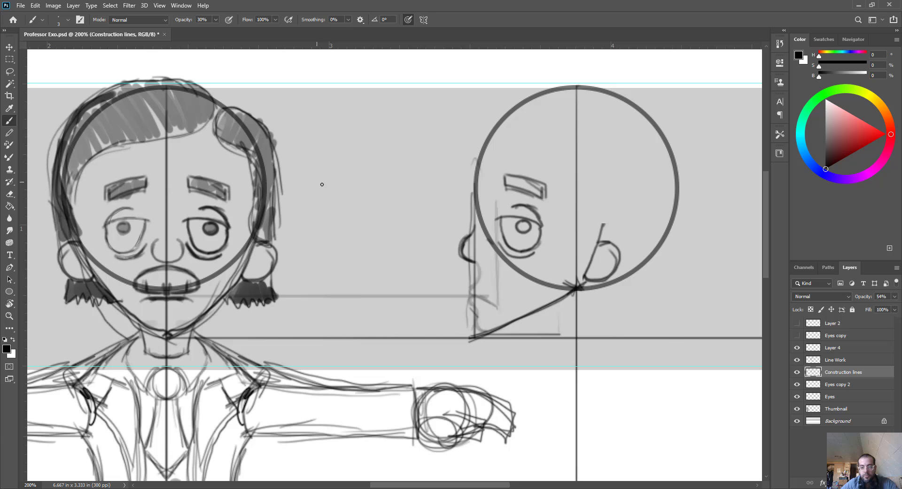
# - On Line Work, lasso-select the hair tuft on the front face's right side
pyautogui.click(823, 359)
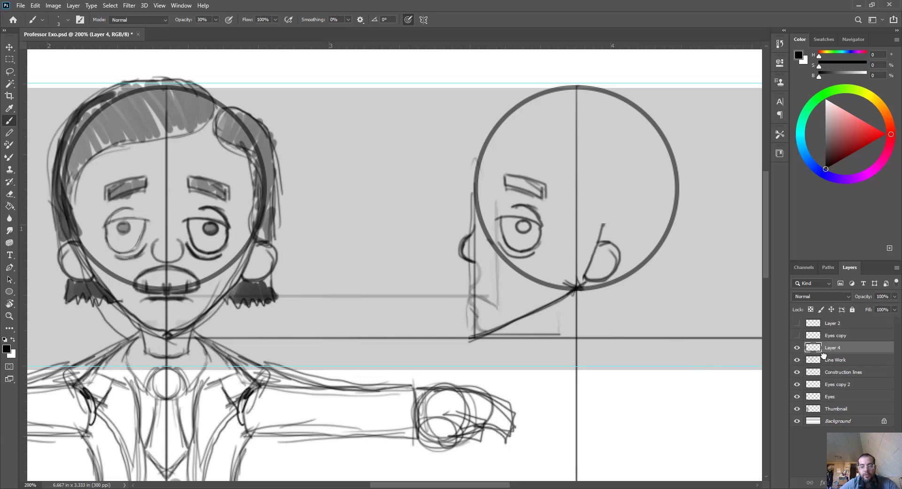
pyautogui.press('m')
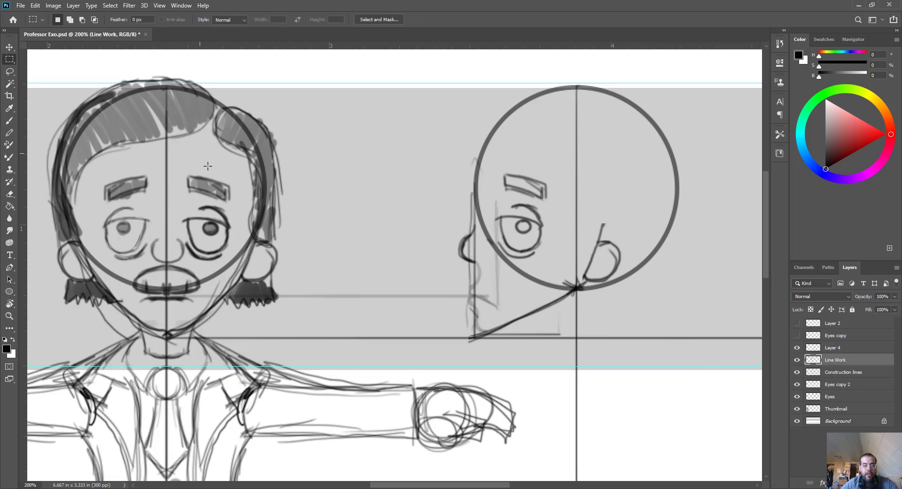
pyautogui.moveTo(308, 91); pyautogui.dragTo(253, 236)
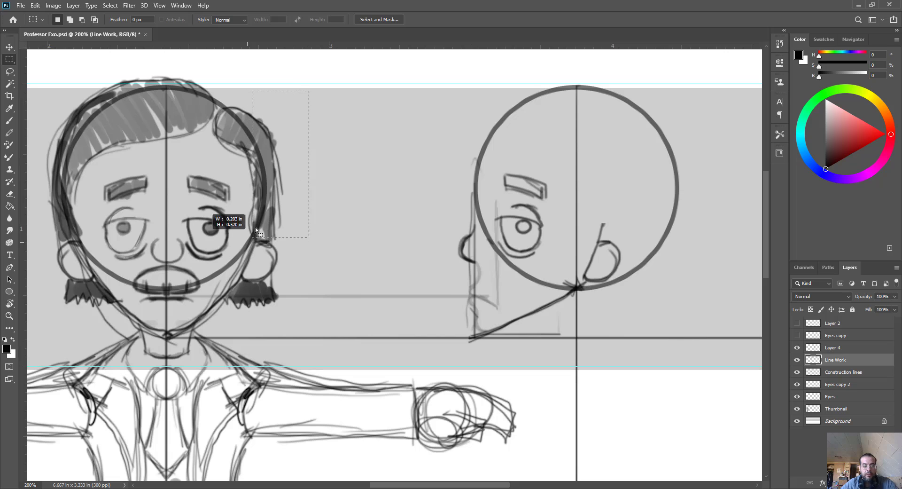
pyautogui.hotkey('ctrl', 'd')
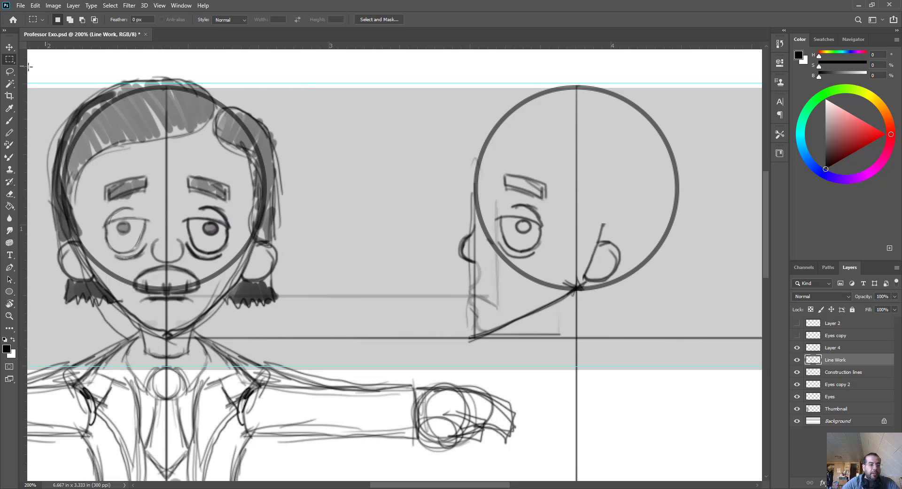
pyautogui.press('l')
pyautogui.moveTo(264, 103)
pyautogui.mouseDown()
pyautogui.moveTo(224, 109)
pyautogui.moveTo(219, 151)
pyautogui.moveTo(249, 183)
pyautogui.moveTo(245, 220)
pyautogui.moveTo(255, 239)
pyautogui.moveTo(302, 236)
pyautogui.moveTo(292, 136)
pyautogui.moveTo(268, 106)
pyautogui.moveTo(247, 101)
pyautogui.mouseUp()
# - Duplicate the hair tuft into the side-view circle at the back of the head
pyautogui.press('v')
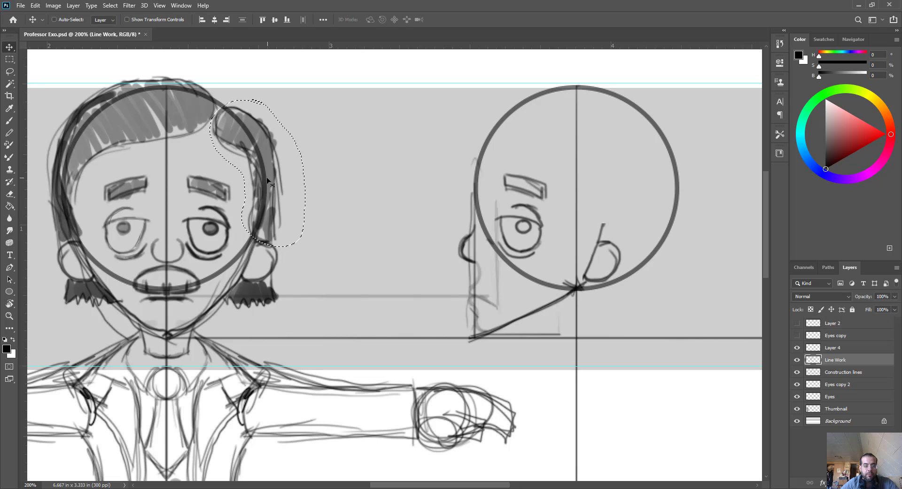
pyautogui.moveTo(266, 178); pyautogui.dragTo(283, 177)
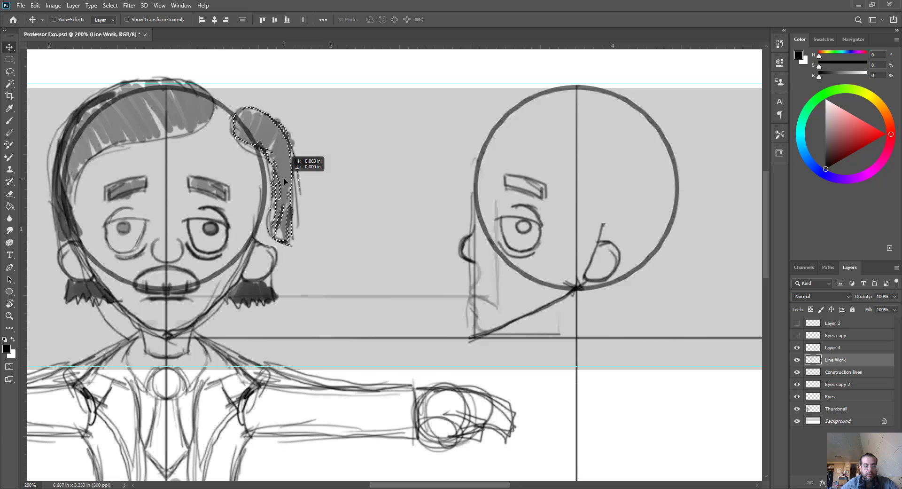
pyautogui.hotkey('ctrl', 'z')
pyautogui.moveTo(276, 180)
pyautogui.keyDown('alt'); pyautogui.mouseDown()
pyautogui.moveTo(579, 158)
pyautogui.moveTo(601, 178)
pyautogui.mouseUp(); pyautogui.keyUp('alt')
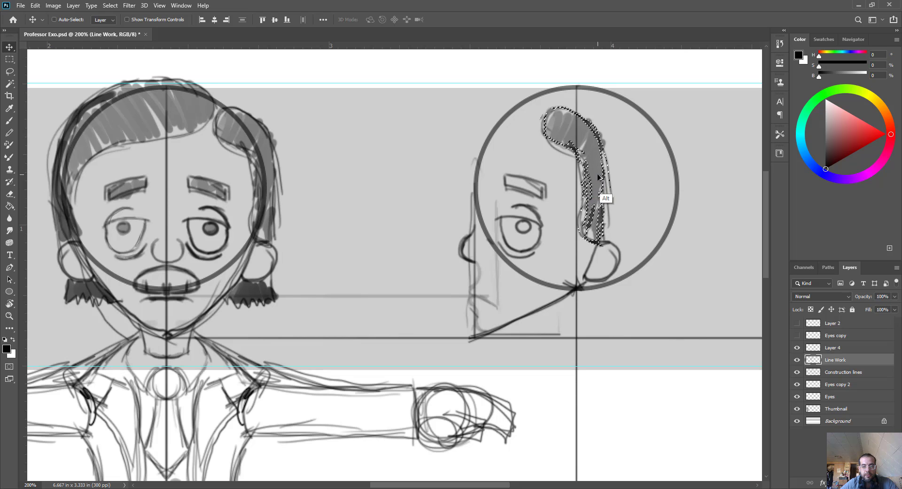
pyautogui.moveTo(599, 178); pyautogui.dragTo(601, 180)
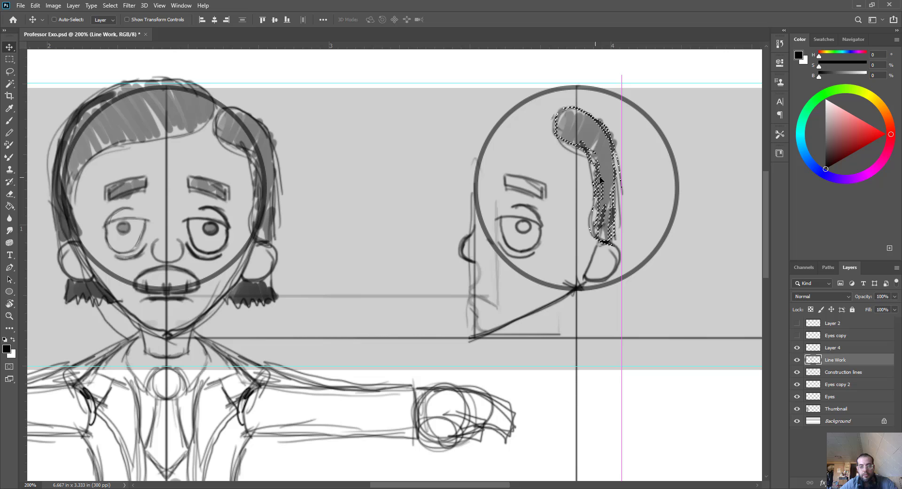
pyautogui.moveTo(601, 180)
pyautogui.mouseDown()
pyautogui.moveTo(619, 185)
pyautogui.moveTo(298, 181)
pyautogui.moveTo(641, 151)
pyautogui.moveTo(632, 161)
pyautogui.moveTo(639, 145)
pyautogui.mouseUp()
pyautogui.hotkey('ctrl', 'd')
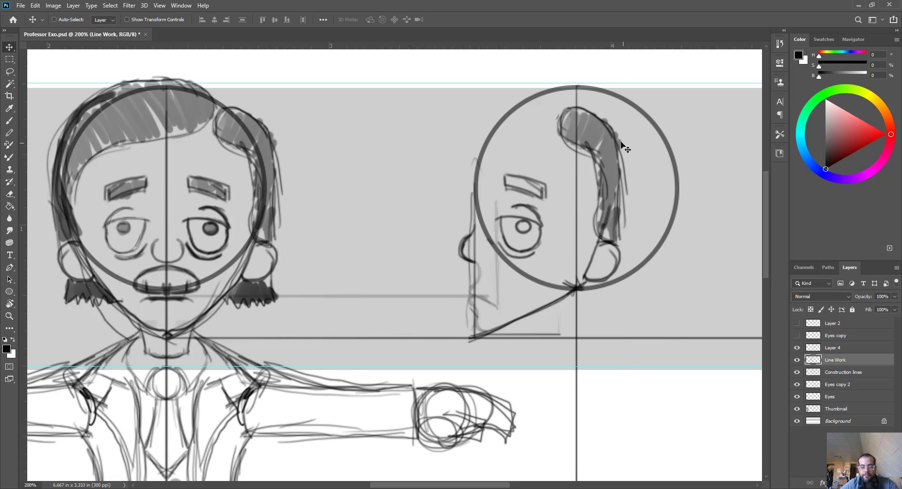
# - Sketch faint back-of-head hair strokes on the profile and erase the stray lines
pyautogui.press('b')
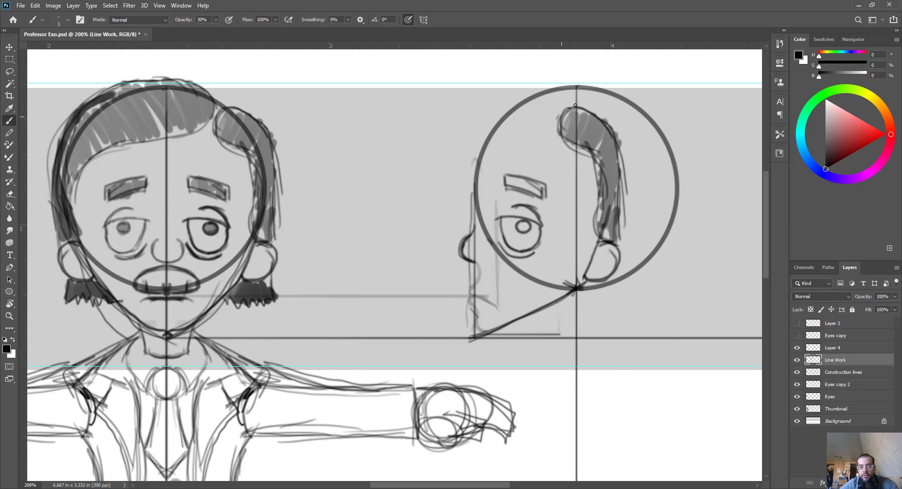
pyautogui.moveTo(588, 92)
pyautogui.mouseDown()
pyautogui.moveTo(567, 112)
pyautogui.moveTo(649, 102)
pyautogui.moveTo(684, 183)
pyautogui.moveTo(619, 94)
pyautogui.mouseUp()
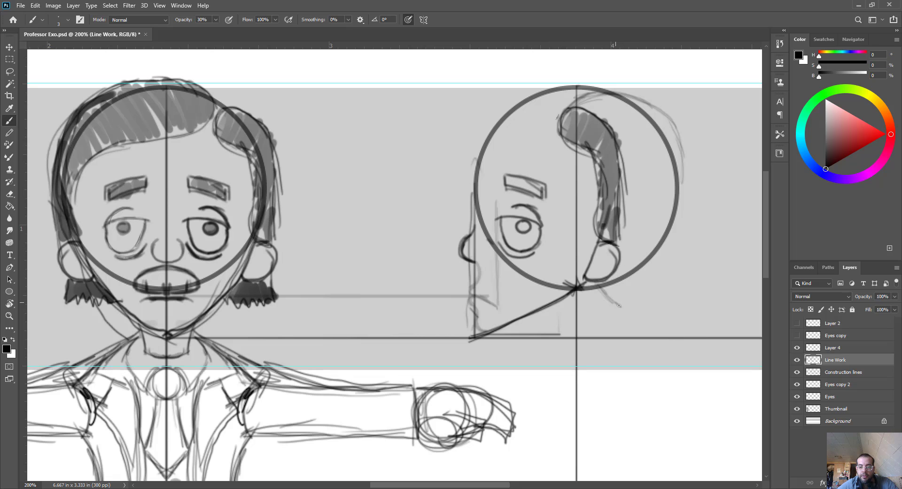
pyautogui.moveTo(678, 297)
pyautogui.mouseDown()
pyautogui.moveTo(677, 211)
pyautogui.moveTo(654, 107)
pyautogui.mouseUp()
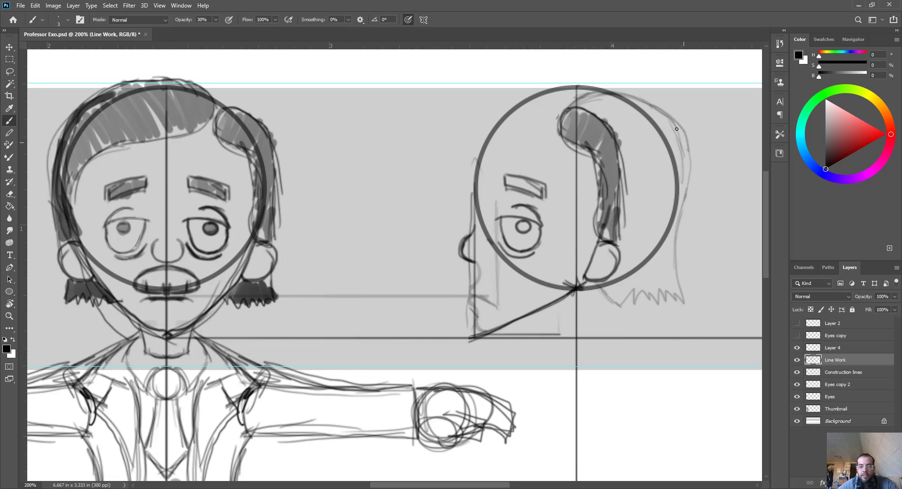
pyautogui.moveTo(689, 151); pyautogui.dragTo(627, 99)
pyautogui.press('e')
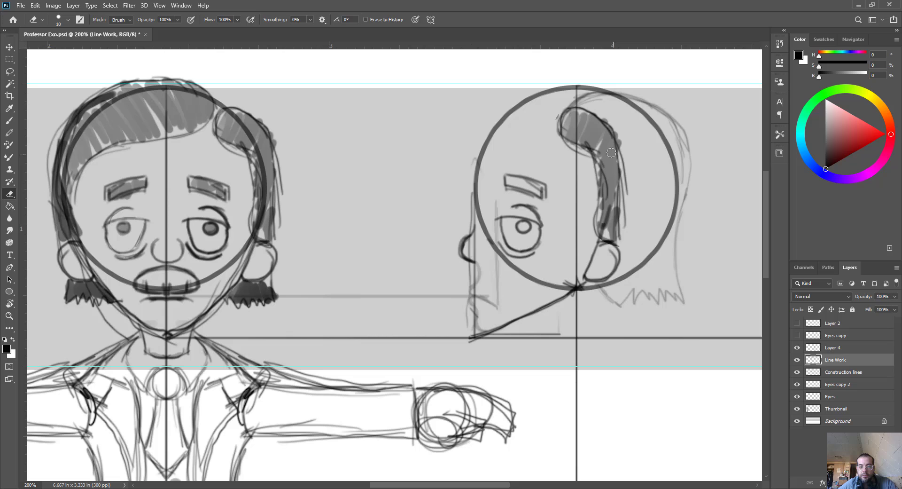
pyautogui.moveTo(611, 134)
pyautogui.mouseDown()
pyautogui.moveTo(607, 120)
pyautogui.moveTo(577, 110)
pyautogui.moveTo(602, 126)
pyautogui.moveTo(618, 160)
pyautogui.moveTo(627, 240)
pyautogui.moveTo(624, 148)
pyautogui.mouseUp()
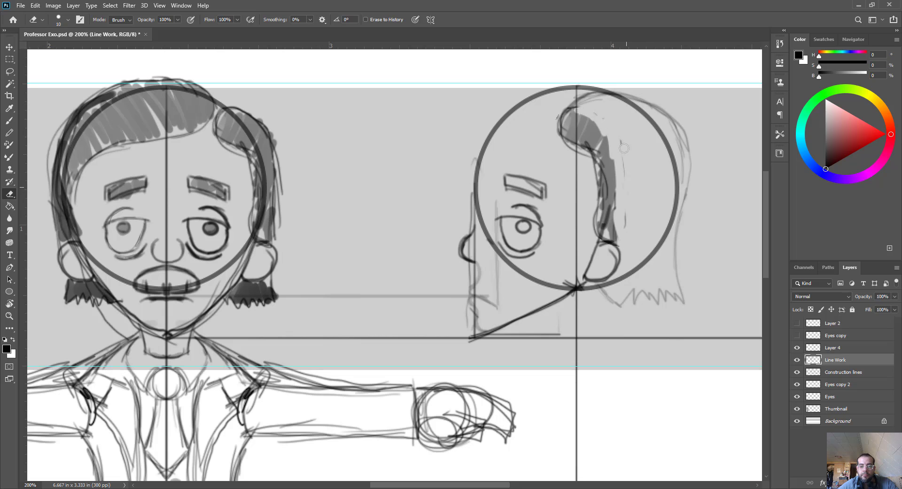
pyautogui.moveTo(621, 180); pyautogui.dragTo(629, 225)
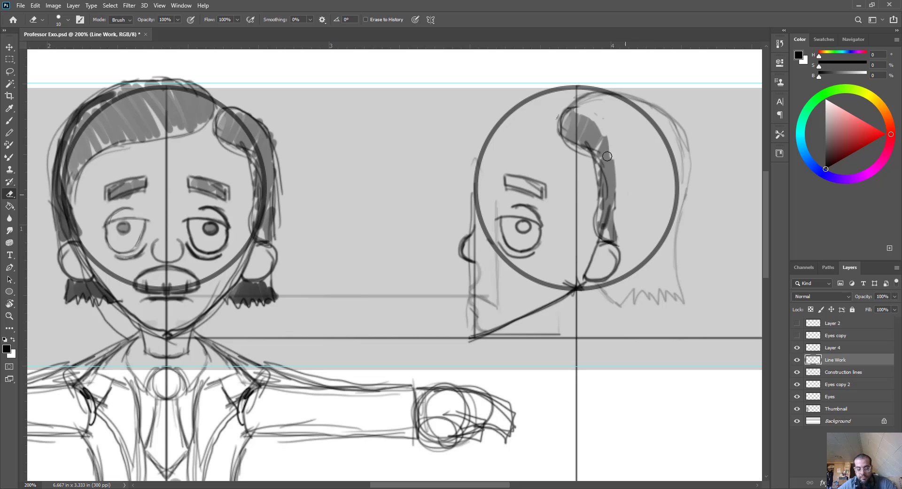
# - Trace the back hair outline darker from the crown down to its ragged ends
pyautogui.press('b')
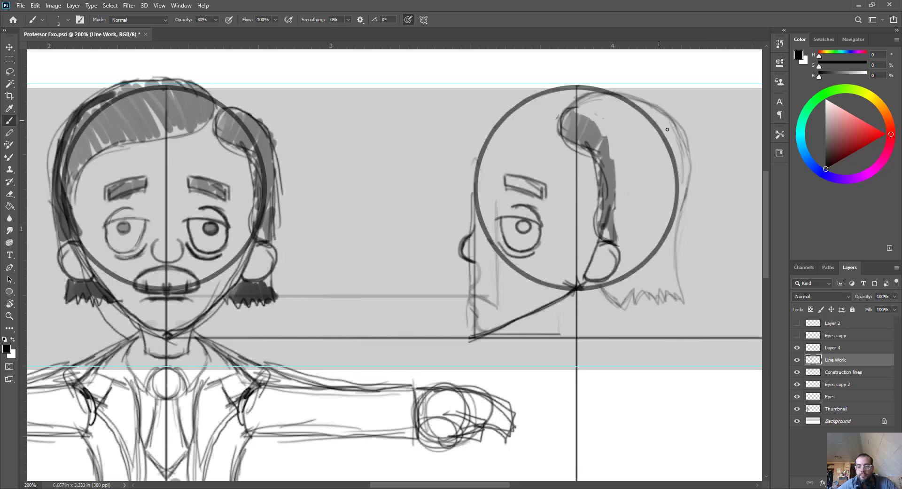
pyautogui.moveTo(589, 105); pyautogui.dragTo(533, 144)
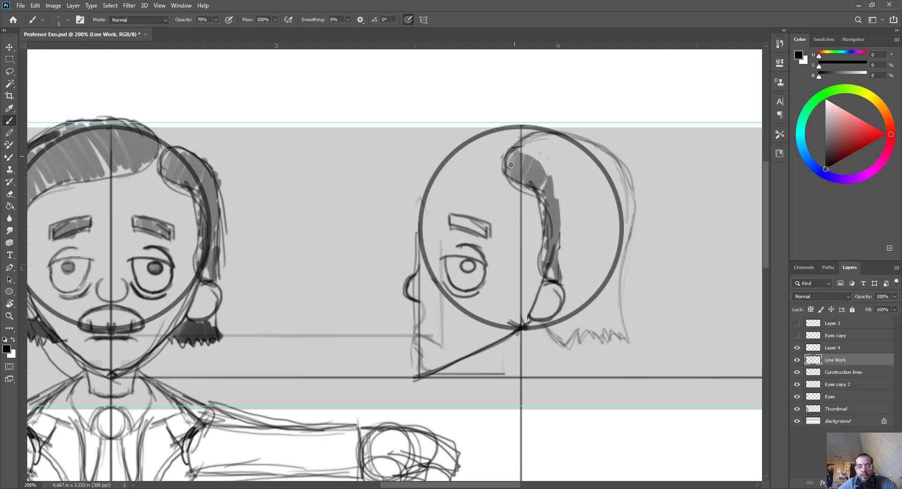
pyautogui.moveTo(568, 131); pyautogui.dragTo(623, 161)
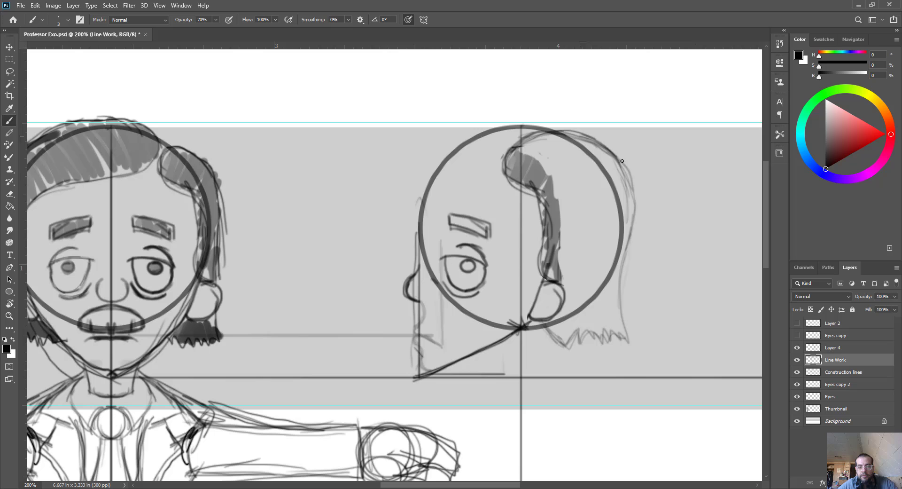
pyautogui.moveTo(626, 243)
pyautogui.mouseDown()
pyautogui.moveTo(620, 291)
pyautogui.moveTo(632, 339)
pyautogui.mouseUp()
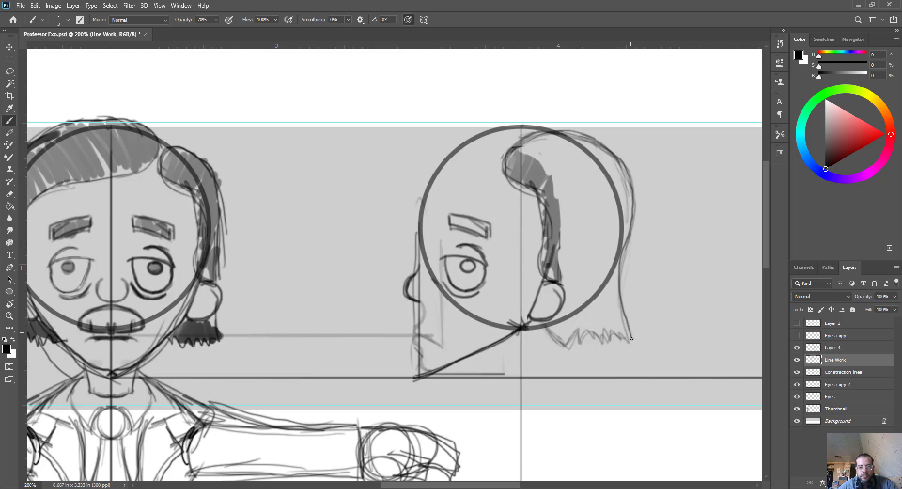
pyautogui.hscroll(-3, 493, 119)
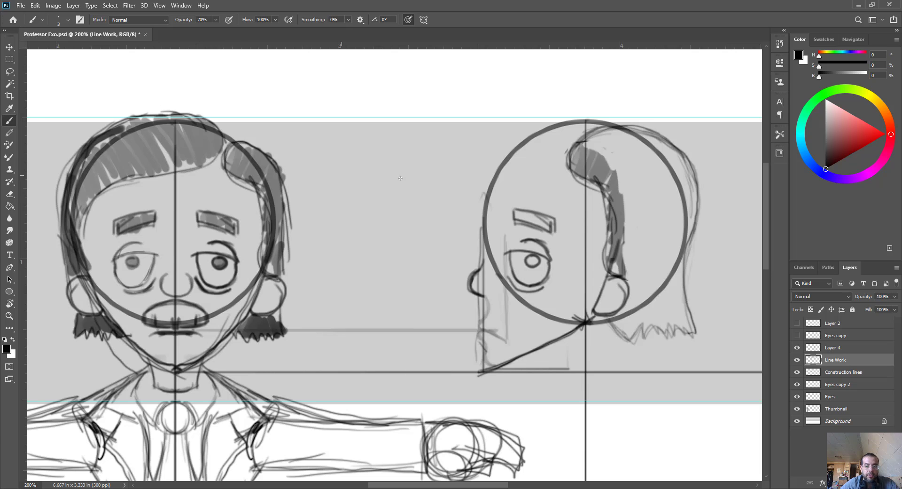
# - Stroke the profile's head top, then draw two horizontal hairline guides across on Construction lines
pyautogui.moveTo(606, 119); pyautogui.dragTo(571, 140)
pyautogui.moveTo(558, 162); pyautogui.dragTo(597, 122)
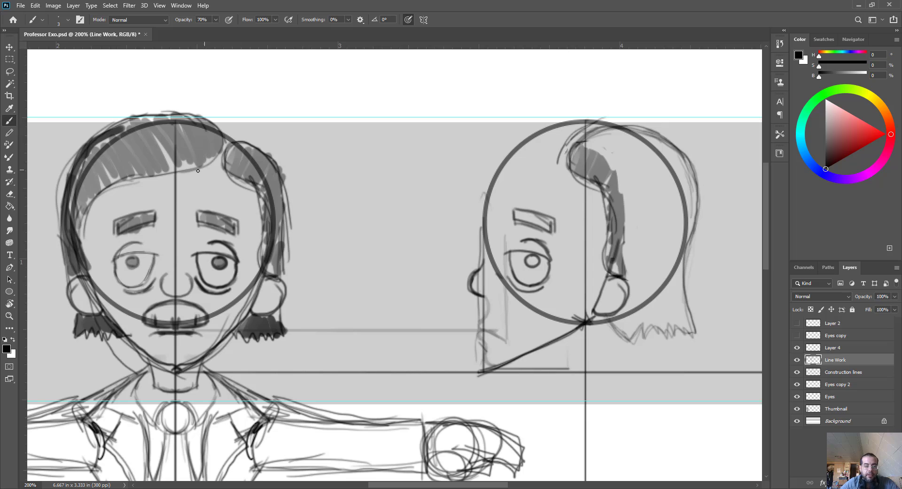
pyautogui.keyDown('ctrl'); pyautogui.rightClick(492, 191); pyautogui.keyUp('ctrl')
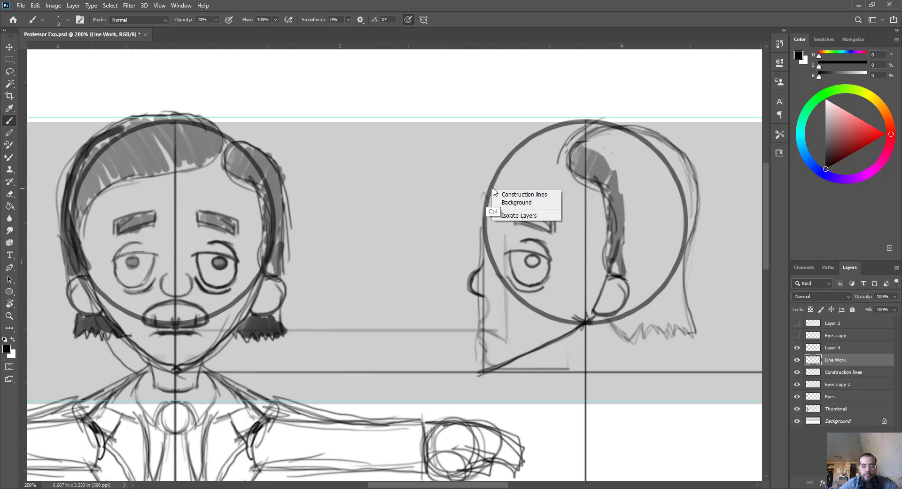
pyautogui.click(512, 197)
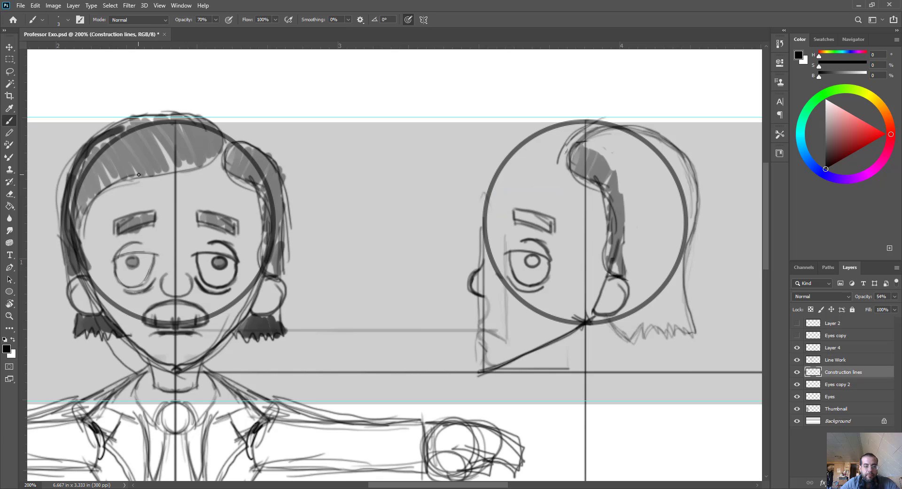
pyautogui.keyDown('shift'); pyautogui.moveTo(141, 177); pyautogui.dragTo(574, 174); pyautogui.keyUp('shift')
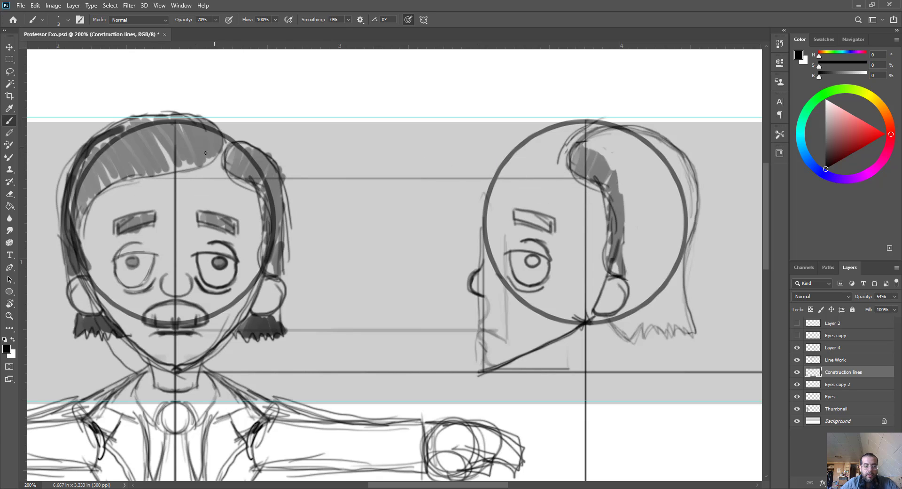
pyautogui.keyDown('shift'); pyautogui.moveTo(206, 164); pyautogui.dragTo(560, 160); pyautogui.keyUp('shift')
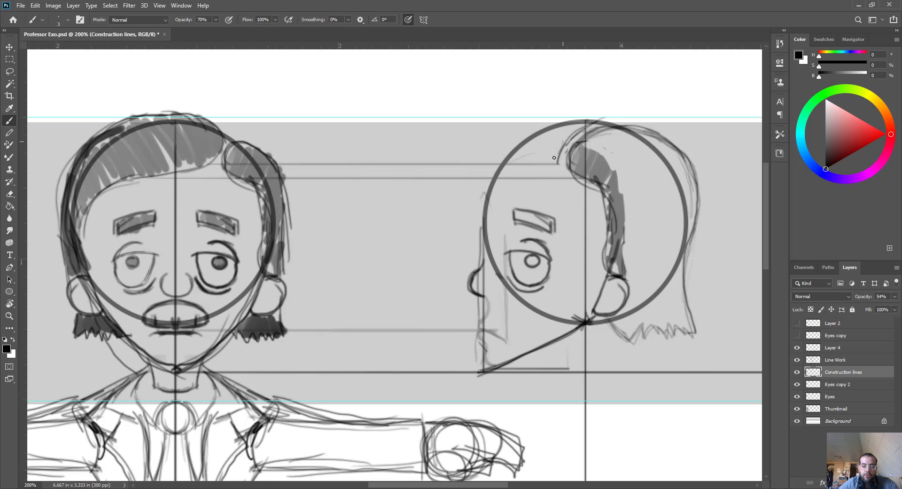
pyautogui.moveTo(554, 157); pyautogui.dragTo(546, 160)
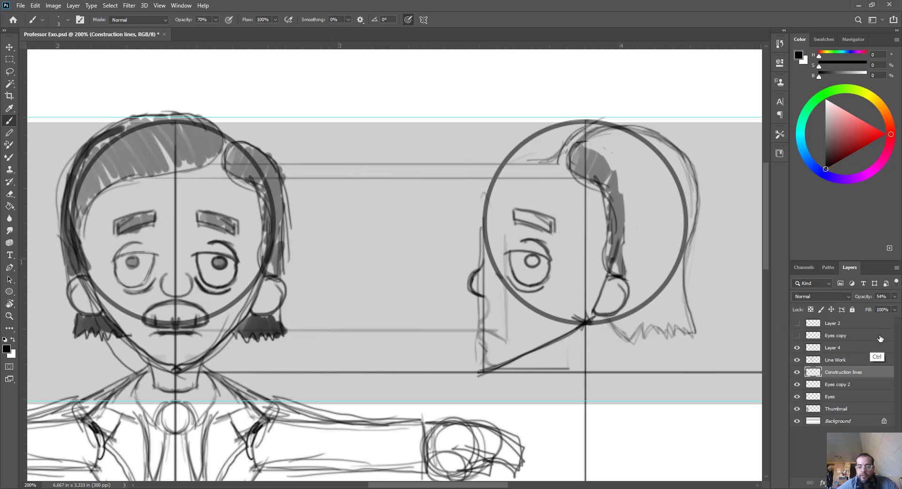
# - On Line Work, draw curved hair strokes arching over the top of the profile head
pyautogui.hotkey('ctrl', 'z')
pyautogui.click(836, 360)
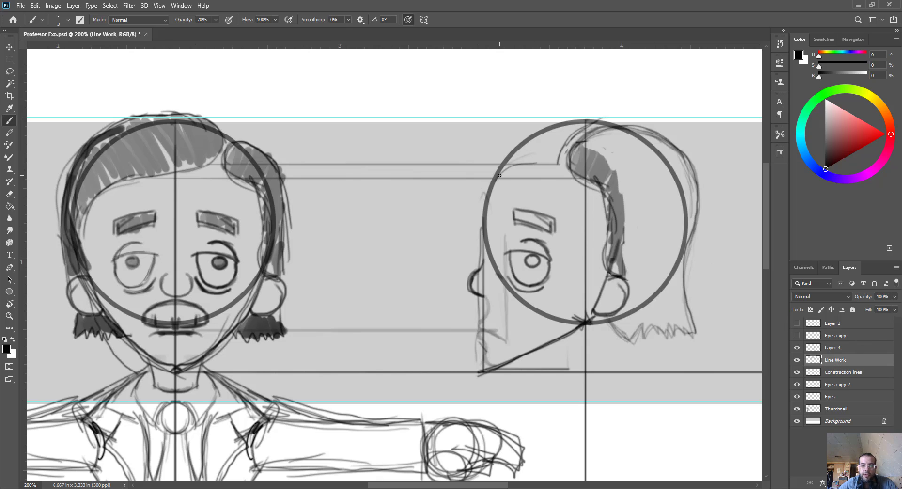
pyautogui.moveTo(500, 175); pyautogui.dragTo(561, 145)
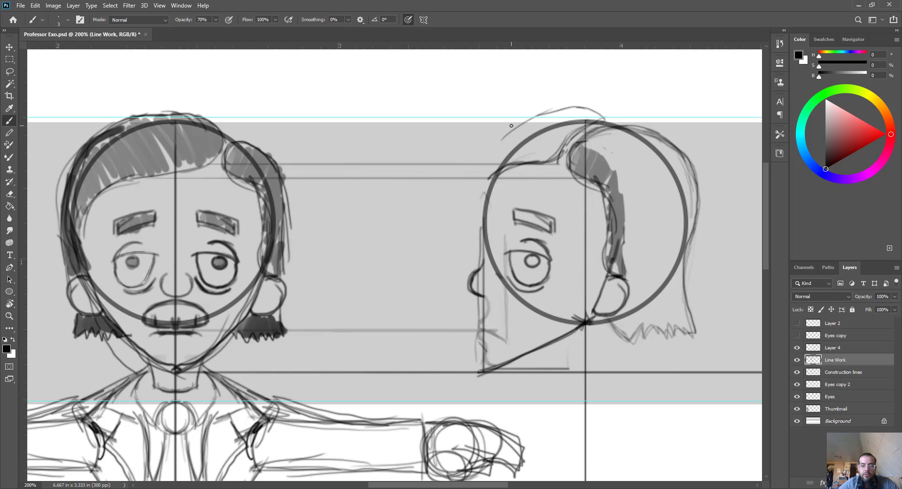
pyautogui.moveTo(591, 110); pyautogui.dragTo(489, 162)
pyautogui.moveTo(487, 165); pyautogui.dragTo(568, 116)
pyautogui.moveTo(500, 144)
pyautogui.mouseDown()
pyautogui.moveTo(565, 110)
pyautogui.moveTo(528, 119)
pyautogui.moveTo(499, 140)
pyautogui.moveTo(479, 170)
pyautogui.moveTo(476, 206)
pyautogui.moveTo(527, 117)
pyautogui.mouseUp()
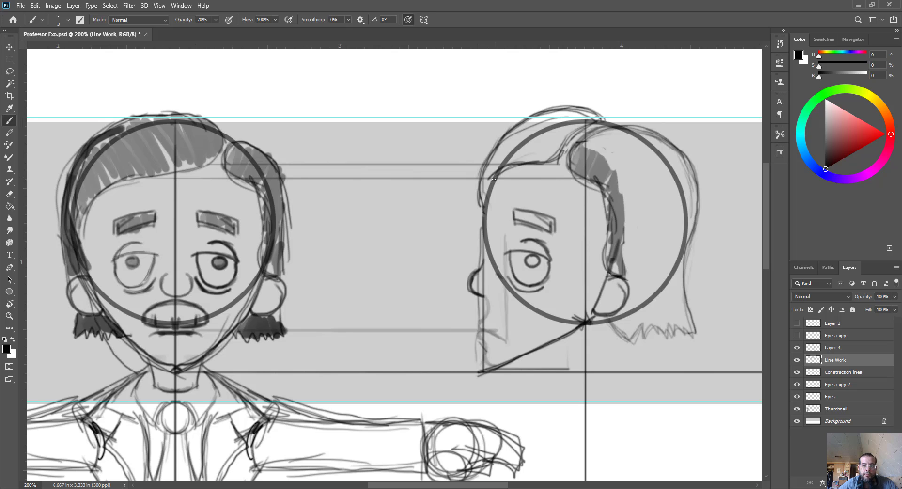
# - Check the drawing without guides, then draw the profile's forehead edge and jawline
pyautogui.click(797, 372)
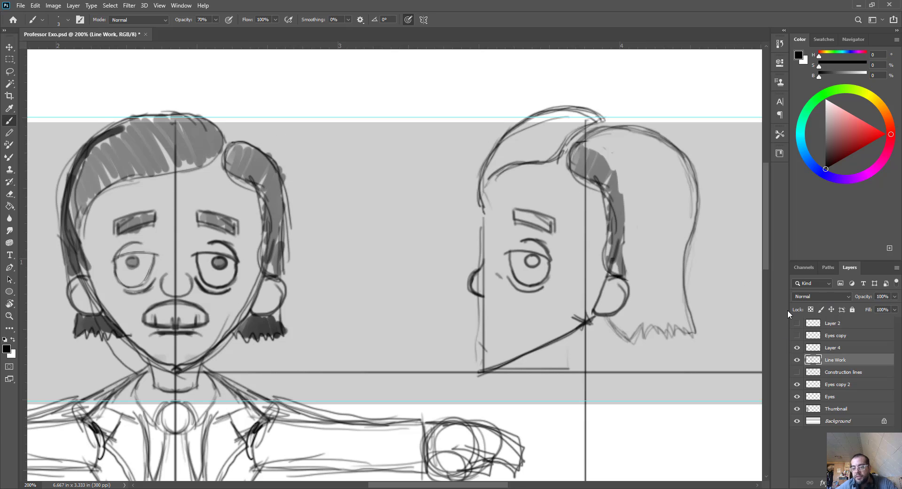
pyautogui.click(797, 371)
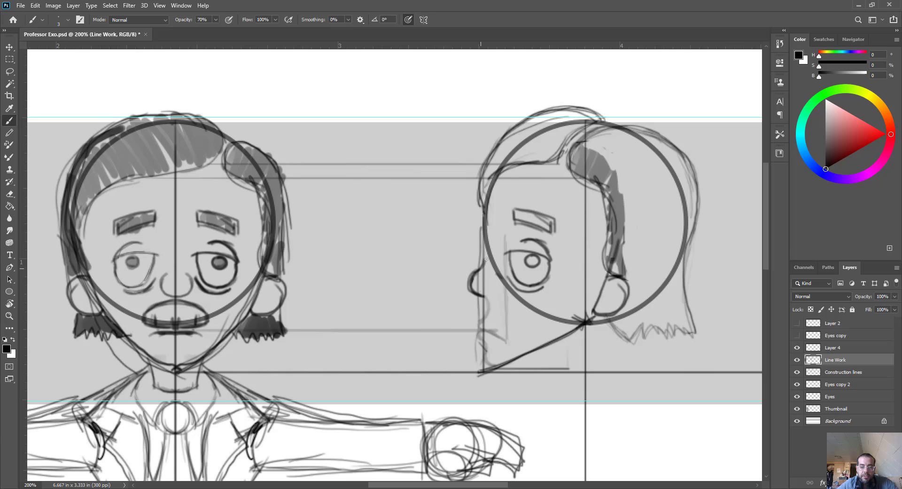
pyautogui.moveTo(485, 237); pyautogui.dragTo(497, 180)
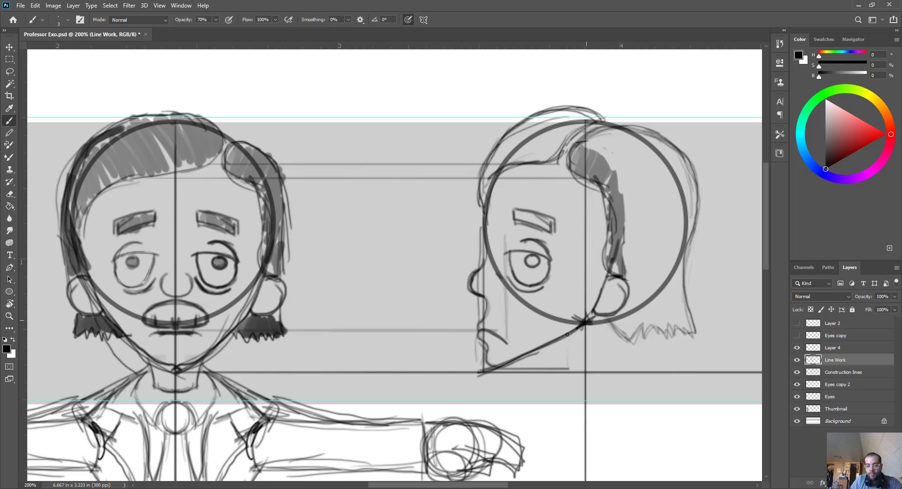
pyautogui.moveTo(539, 360); pyautogui.dragTo(578, 329)
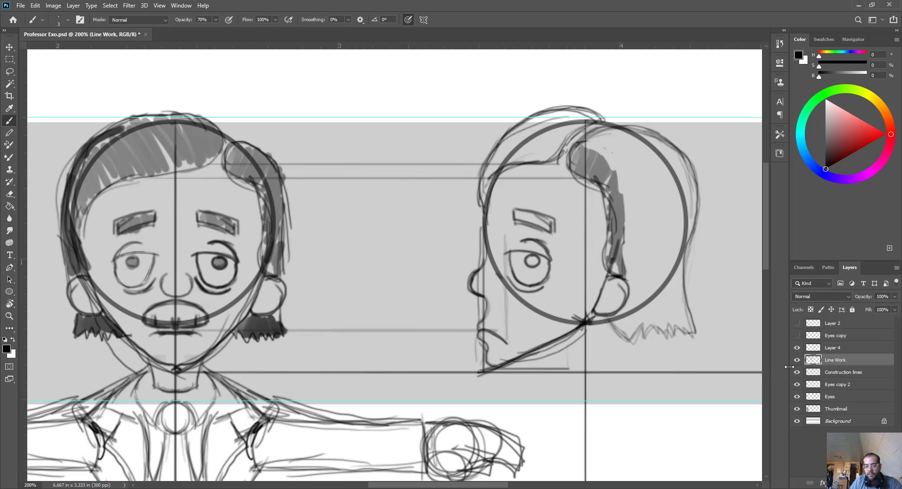
# - Redraw the profile jawline from chin to ear with construction lines hidden
pyautogui.click(797, 372)
pyautogui.moveTo(500, 366); pyautogui.dragTo(594, 321)
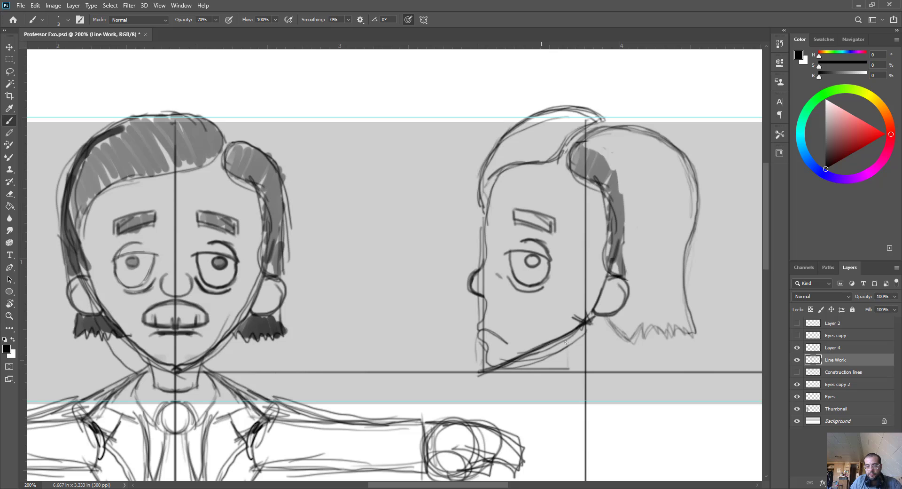
pyautogui.press('e')
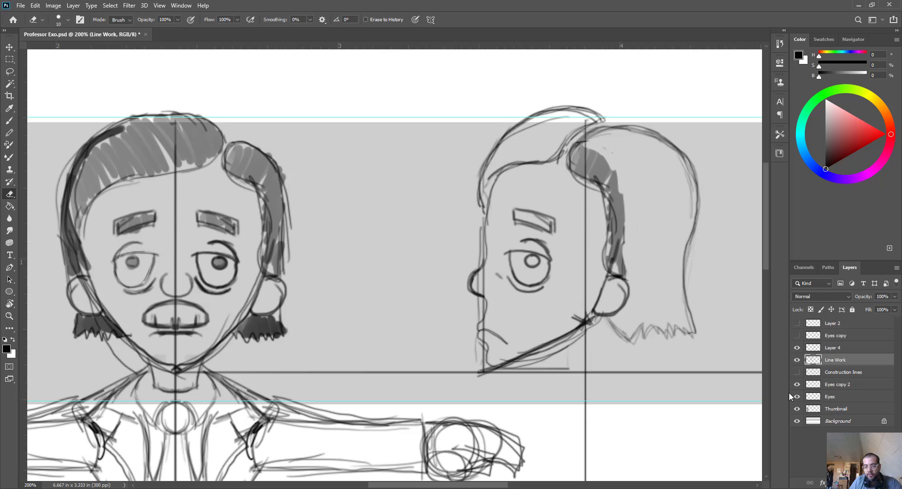
# - Move Layer 4 above Construction lines and merge its jaw guides down into it
pyautogui.click(797, 347)
pyautogui.click(797, 348)
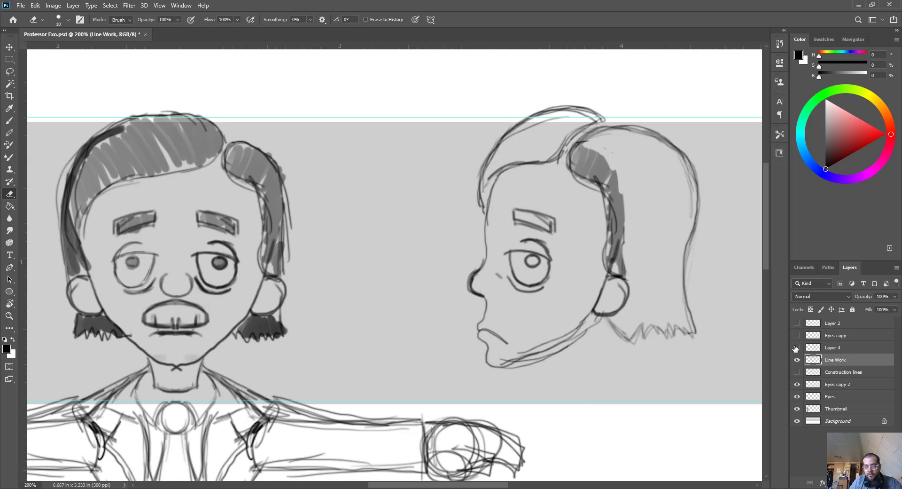
pyautogui.click(795, 348)
pyautogui.moveTo(853, 348); pyautogui.dragTo(854, 362)
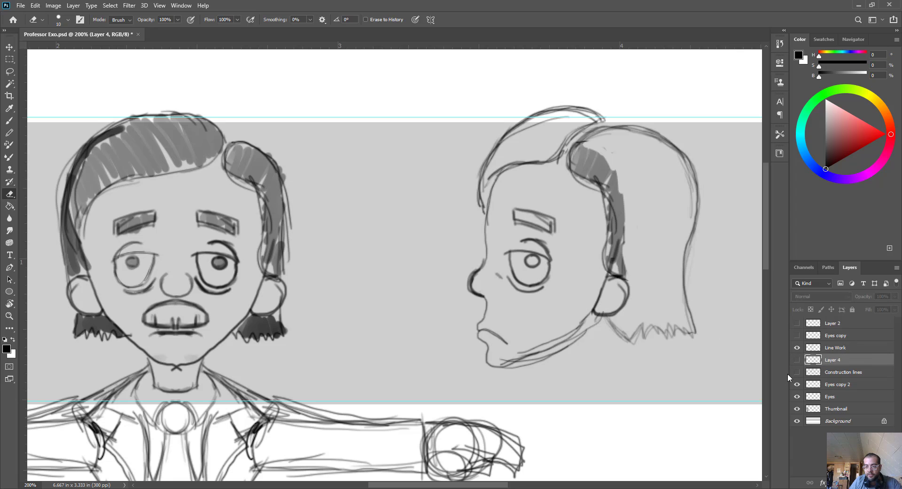
pyautogui.click(797, 372)
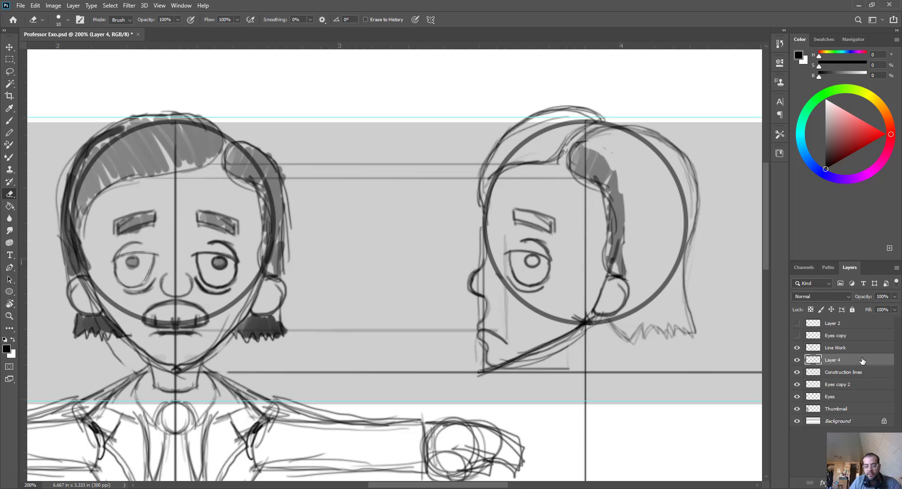
pyautogui.hotkey('ctrl', 'e')
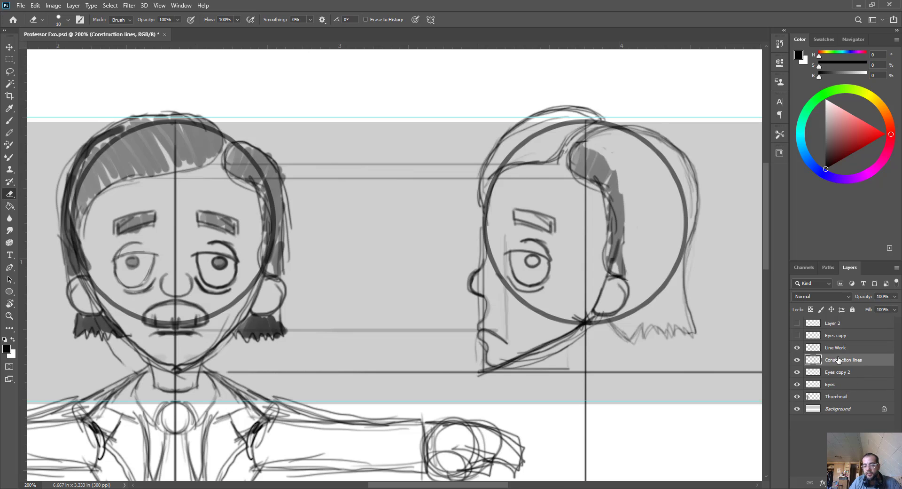
# - Hide the construction lines, return to Line Work, and zoom in on both faces
pyautogui.click(797, 359)
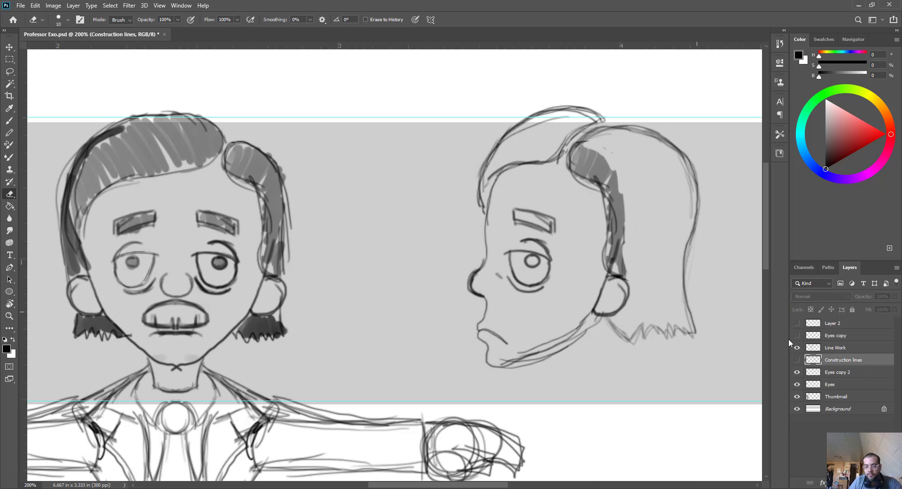
pyautogui.click(842, 348)
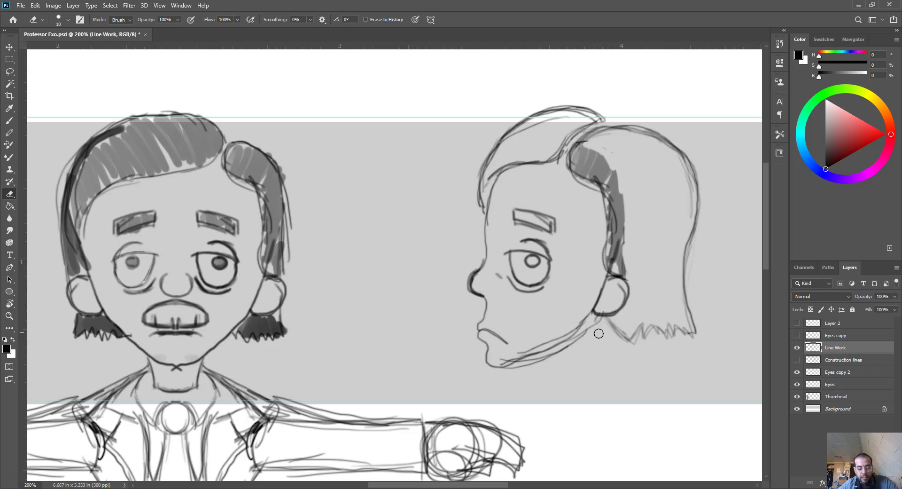
pyautogui.press('z')
pyautogui.click(555, 322)
pyautogui.moveTo(548, 316)
pyautogui.mouseDown()
pyautogui.moveTo(596, 304)
pyautogui.moveTo(576, 301)
pyautogui.moveTo(587, 299)
pyautogui.mouseUp()
# - Draw two horizontal guides from the front mustache's top and bottom across to the profile
pyautogui.click(797, 359)
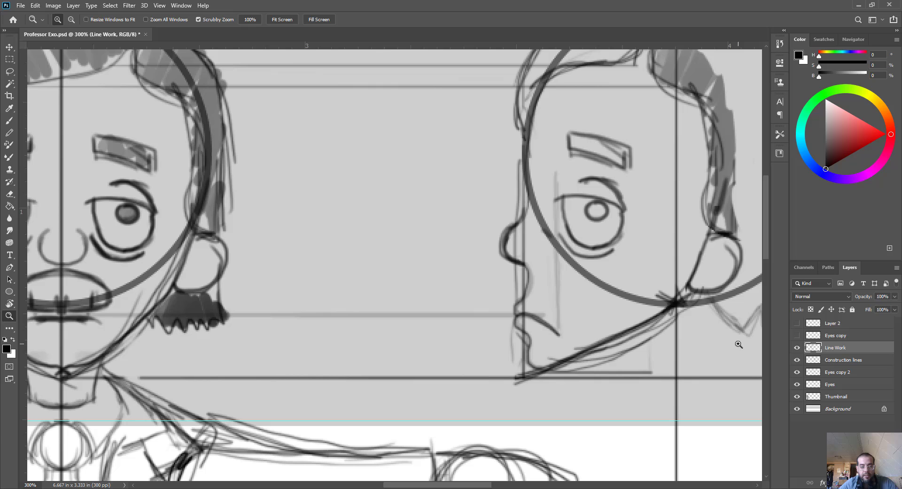
pyautogui.press('b')
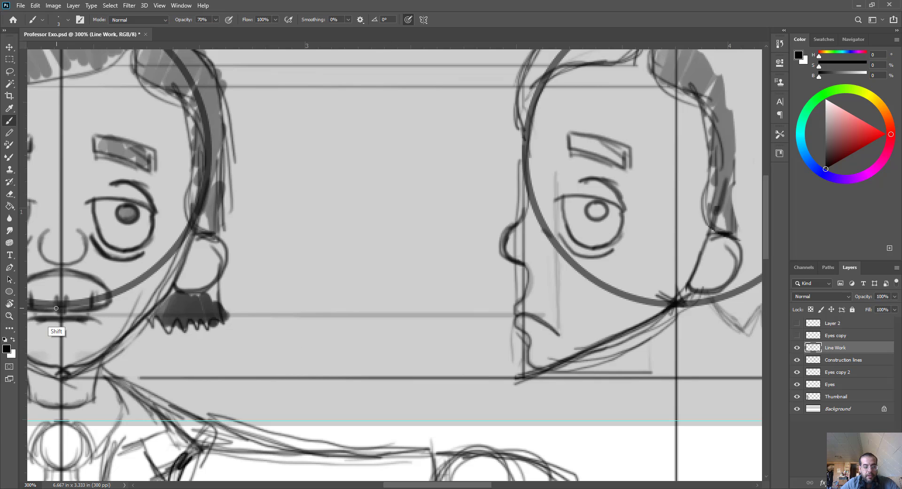
pyautogui.keyDown('shift'); pyautogui.moveTo(56, 308); pyautogui.dragTo(539, 307); pyautogui.keyUp('shift')
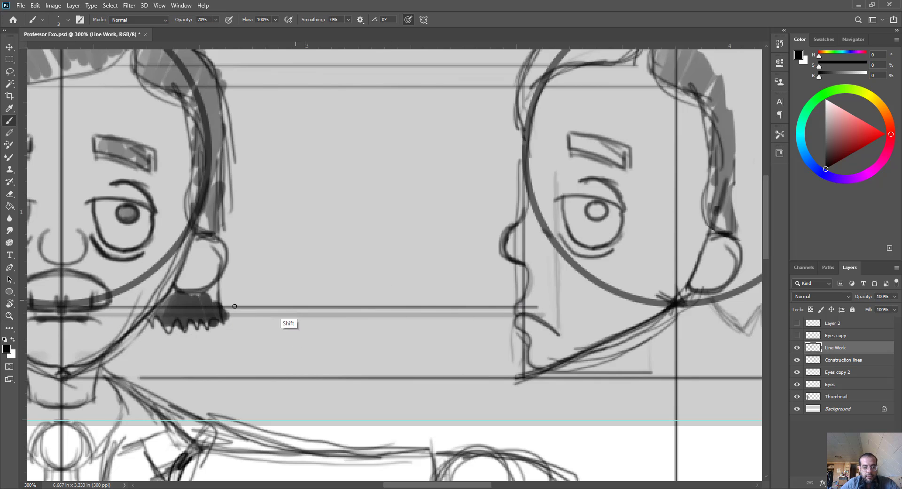
pyautogui.moveTo(63, 268)
pyautogui.keyDown('shift'); pyautogui.mouseDown()
pyautogui.moveTo(487, 268)
pyautogui.moveTo(545, 260)
pyautogui.mouseUp(); pyautogui.keyUp('shift')
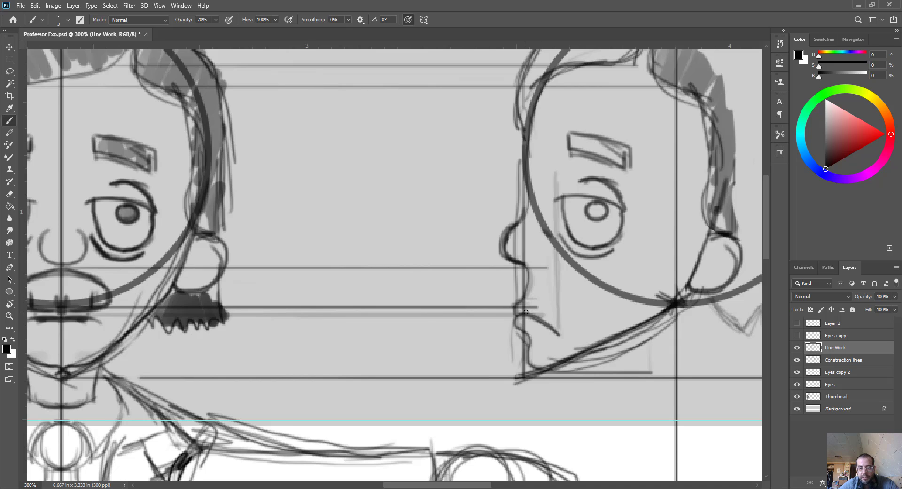
# - Sketch the matching mustache under the profile nose, then enlarge the brush
pyautogui.moveTo(526, 311)
pyautogui.mouseDown()
pyautogui.moveTo(539, 301)
pyautogui.moveTo(558, 306)
pyautogui.moveTo(548, 305)
pyautogui.mouseUp()
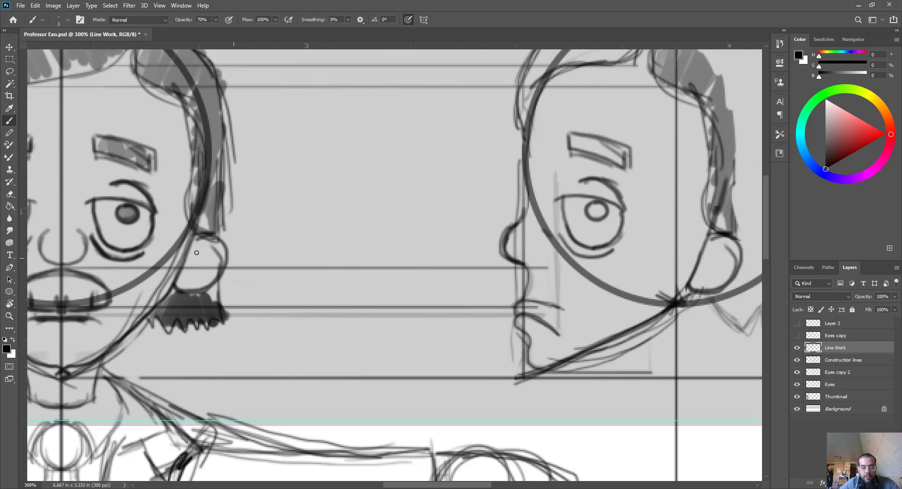
pyautogui.moveTo(523, 266)
pyautogui.mouseDown()
pyautogui.moveTo(547, 272)
pyautogui.moveTo(562, 290)
pyautogui.moveTo(526, 293)
pyautogui.moveTo(520, 302)
pyautogui.moveTo(522, 289)
pyautogui.moveTo(561, 310)
pyautogui.mouseUp()
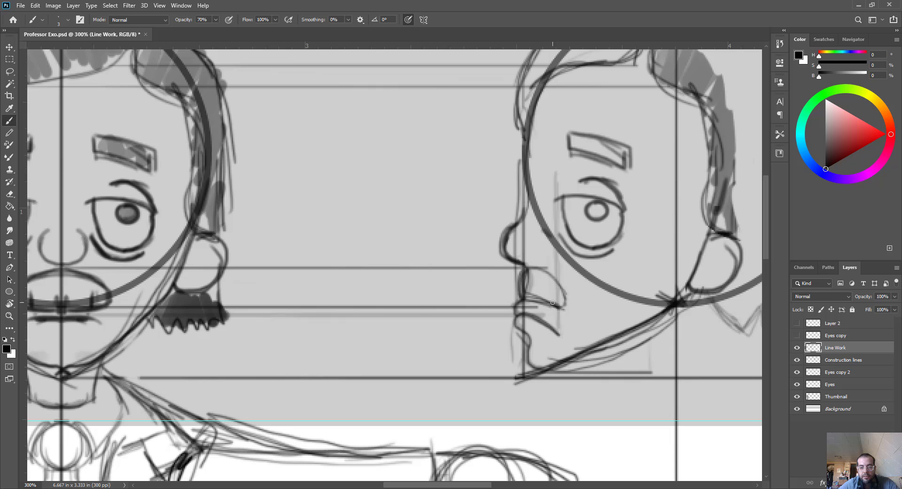
pyautogui.moveTo(541, 268)
pyautogui.mouseDown()
pyautogui.moveTo(560, 284)
pyautogui.moveTo(561, 307)
pyautogui.mouseUp()
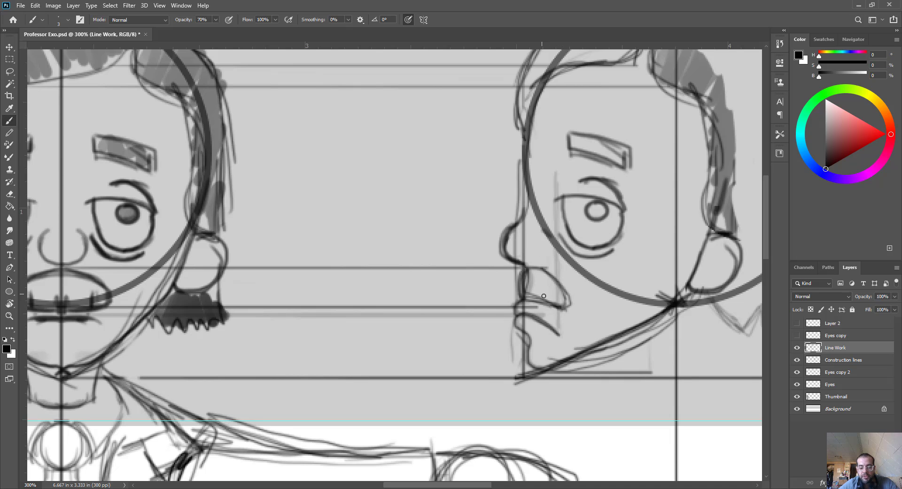
pyautogui.press(']')
pyautogui.press(']')
pyautogui.press(']')
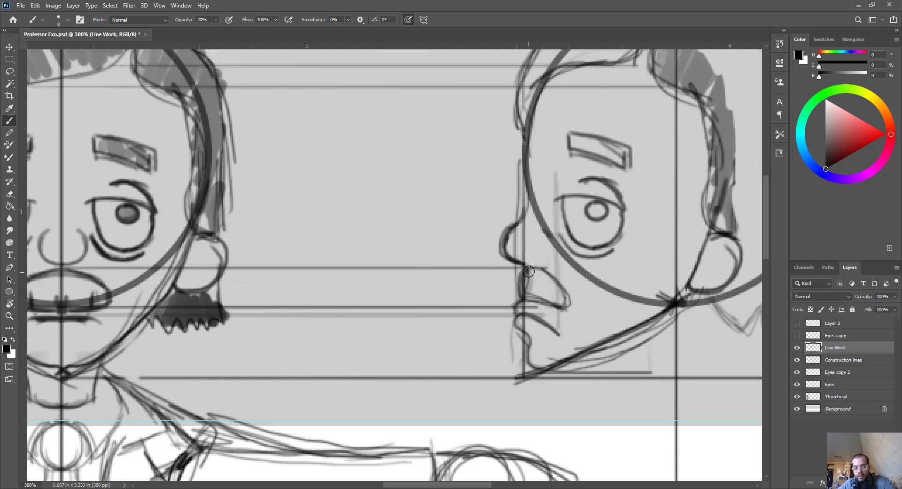
pyautogui.press(']')
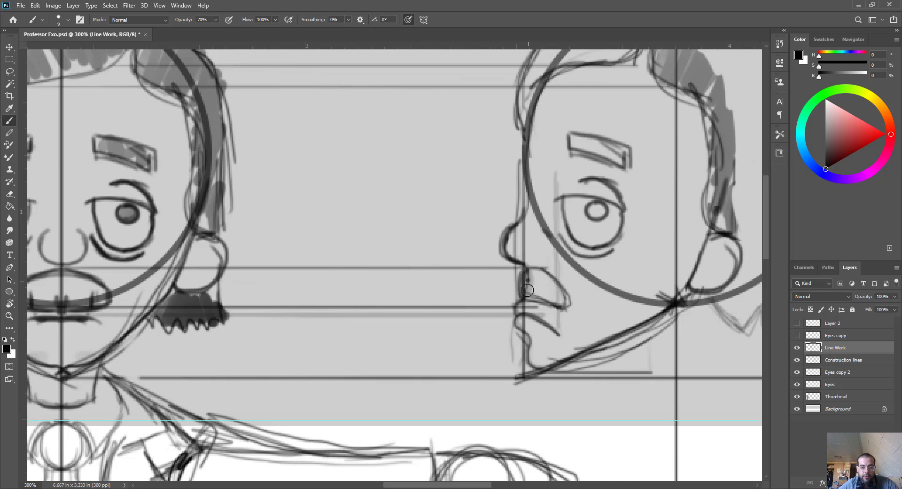
# - Shade the side-view mustache grey at 30% opacity and hide the construction lines
pyautogui.press('3')
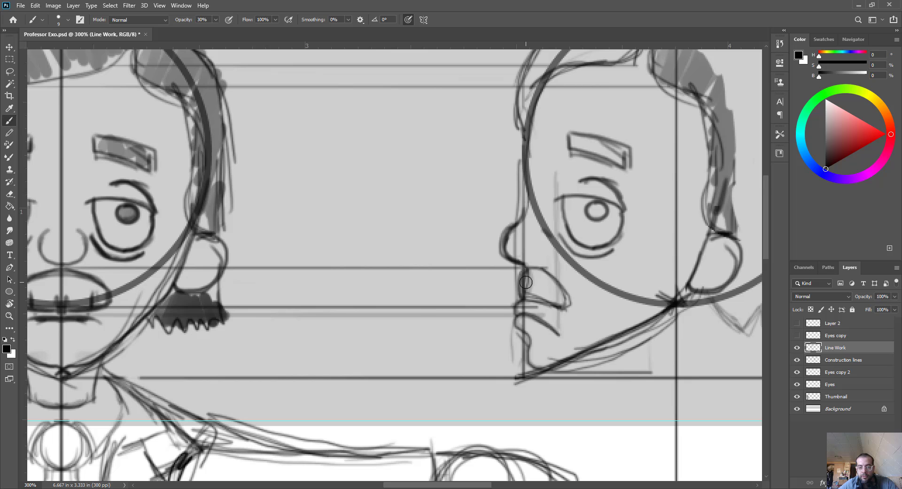
pyautogui.moveTo(526, 282)
pyautogui.mouseDown()
pyautogui.moveTo(555, 295)
pyautogui.moveTo(538, 276)
pyautogui.mouseUp()
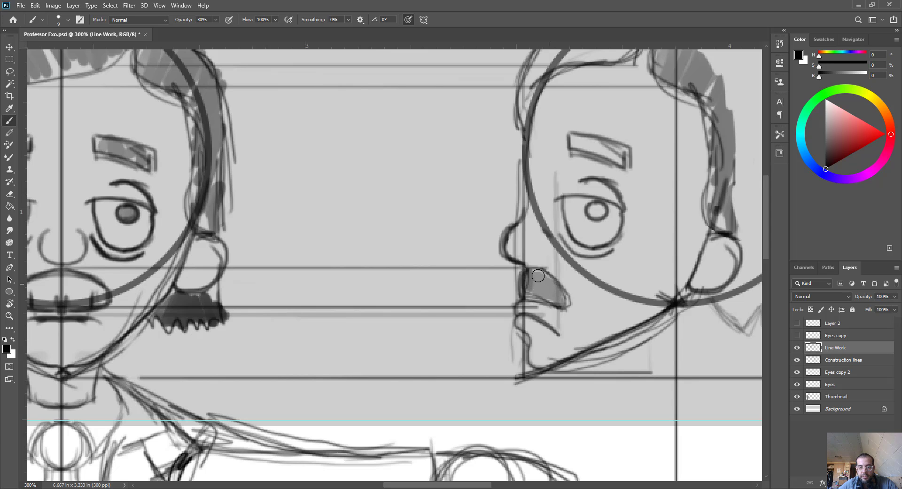
pyautogui.press('z')
pyautogui.keyDown('alt'); pyautogui.click(587, 317); pyautogui.keyUp('alt')
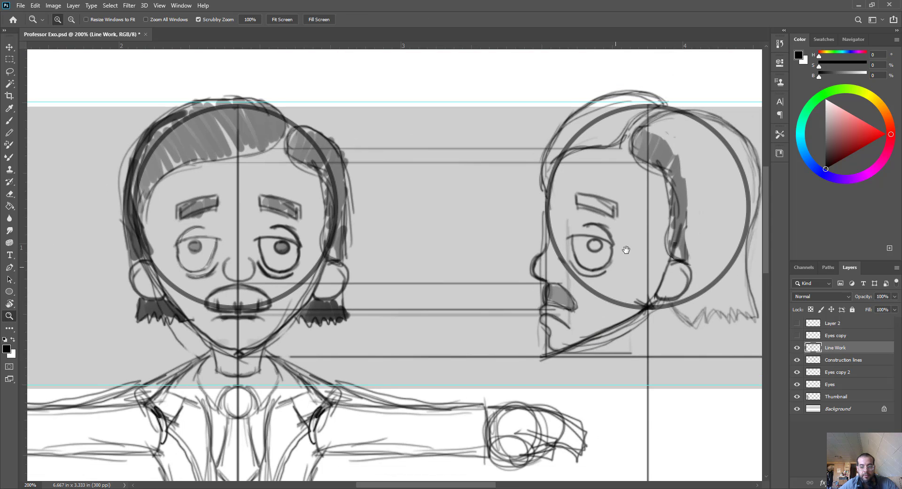
pyautogui.moveTo(626, 250); pyautogui.dragTo(423, 257)
pyautogui.click(797, 360)
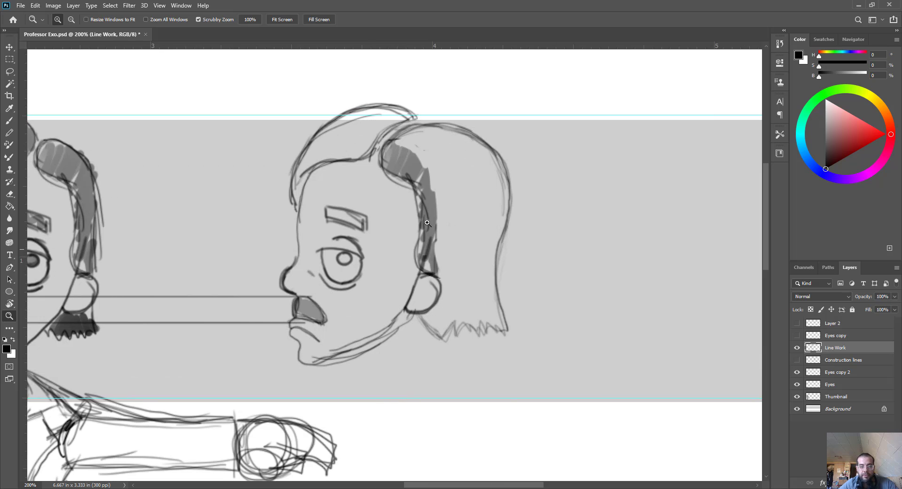
# - Shade the back and front hair grey with an enlarged brush, then shrink it for the eyebrow
pyautogui.press('b')
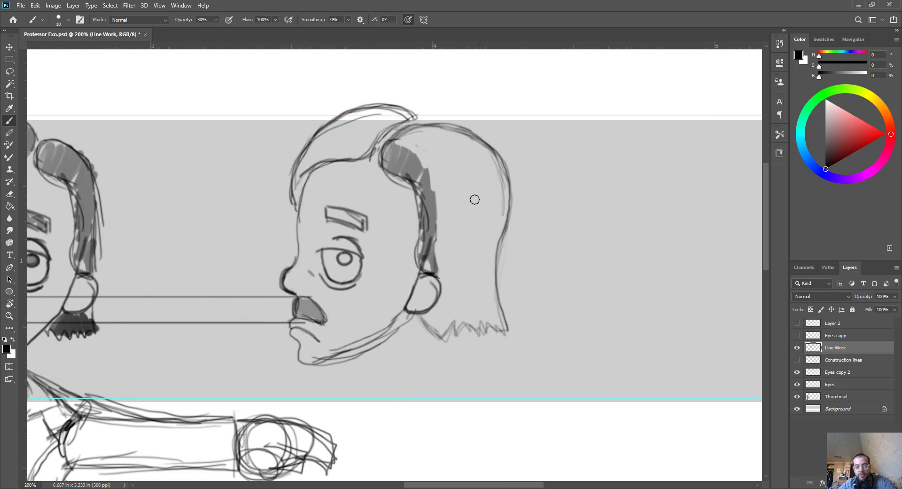
pyautogui.press(']')
pyautogui.press(']')
pyautogui.press(']')
pyautogui.moveTo(459, 177)
pyautogui.mouseDown()
pyautogui.moveTo(479, 212)
pyautogui.moveTo(414, 141)
pyautogui.moveTo(484, 157)
pyautogui.moveTo(484, 216)
pyautogui.moveTo(456, 215)
pyautogui.moveTo(437, 262)
pyautogui.moveTo(456, 310)
pyautogui.moveTo(432, 334)
pyautogui.moveTo(470, 310)
pyautogui.moveTo(486, 185)
pyautogui.mouseUp()
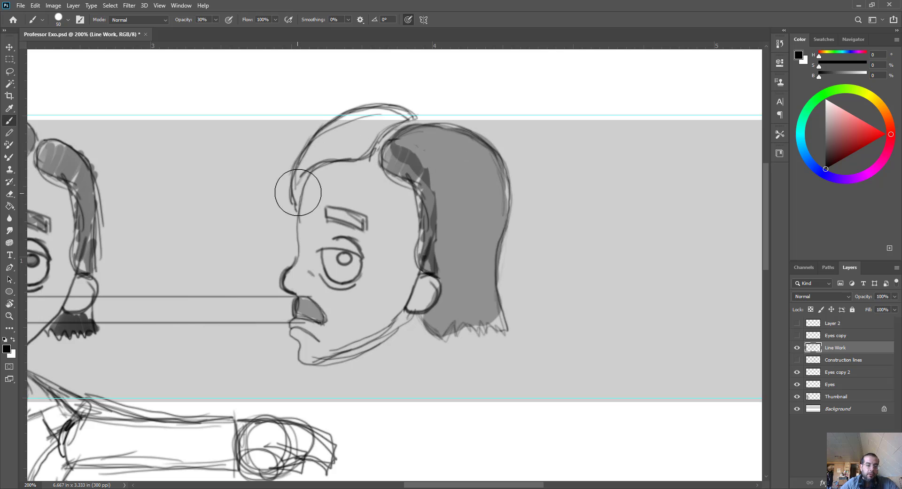
pyautogui.moveTo(298, 192)
pyautogui.mouseDown()
pyautogui.moveTo(315, 148)
pyautogui.moveTo(383, 125)
pyautogui.moveTo(341, 126)
pyautogui.mouseUp()
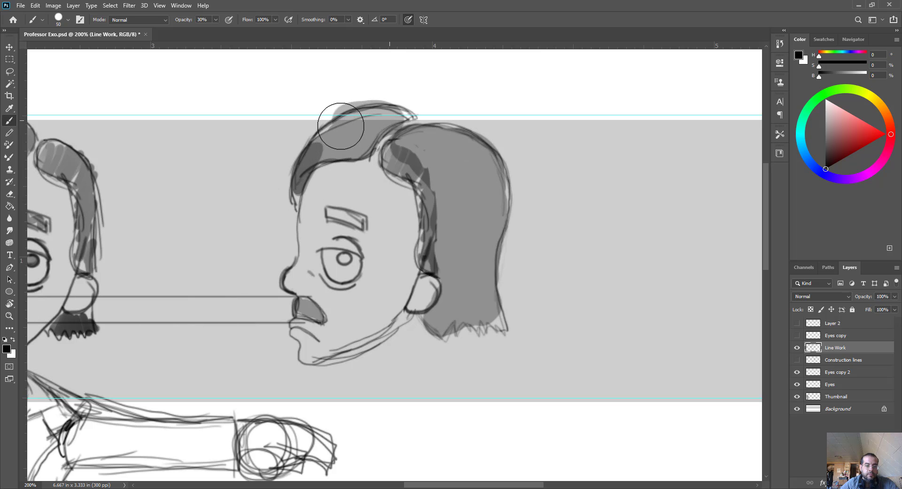
pyautogui.moveTo(359, 200)
pyautogui.mouseDown()
pyautogui.moveTo(545, 168)
pyautogui.moveTo(545, 188)
pyautogui.mouseUp()
pyautogui.press('[')
pyautogui.press('[')
pyautogui.press('[')
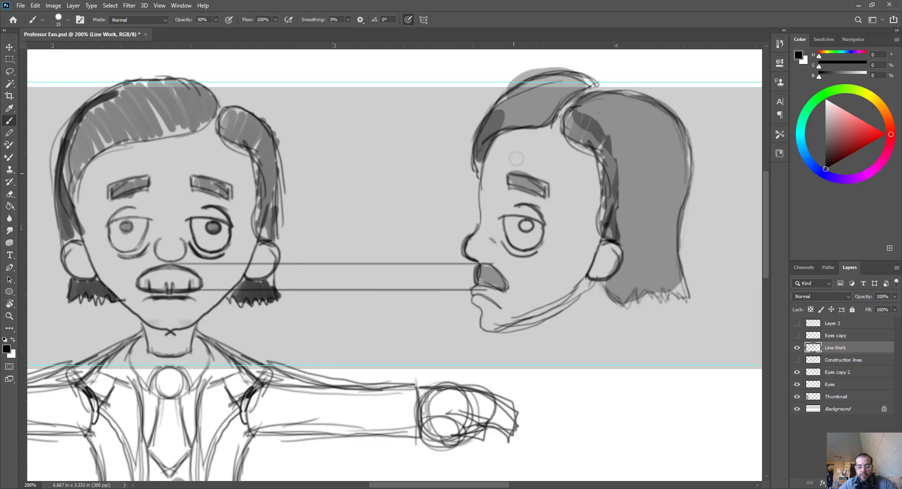
# - Stroke the profile nose outline darker from its tip to the bridge, then check the whole character
pyautogui.click(493, 237)
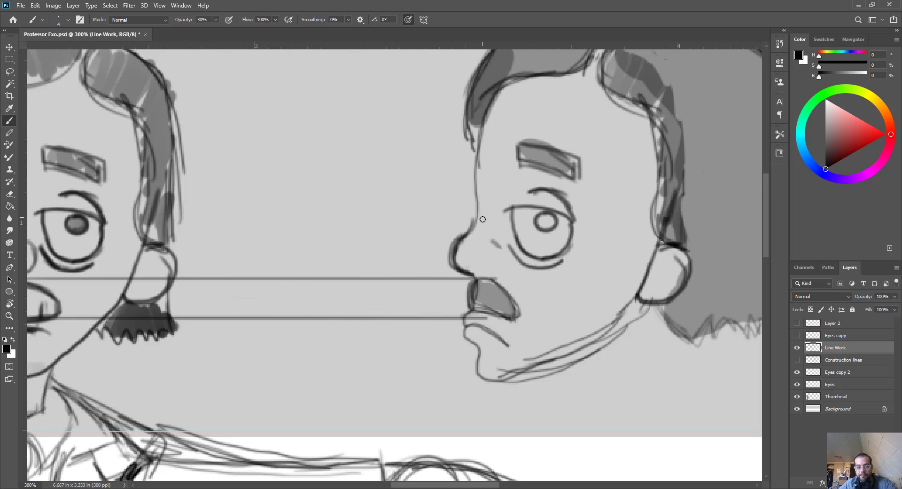
pyautogui.hscroll(-5, 517, 244)
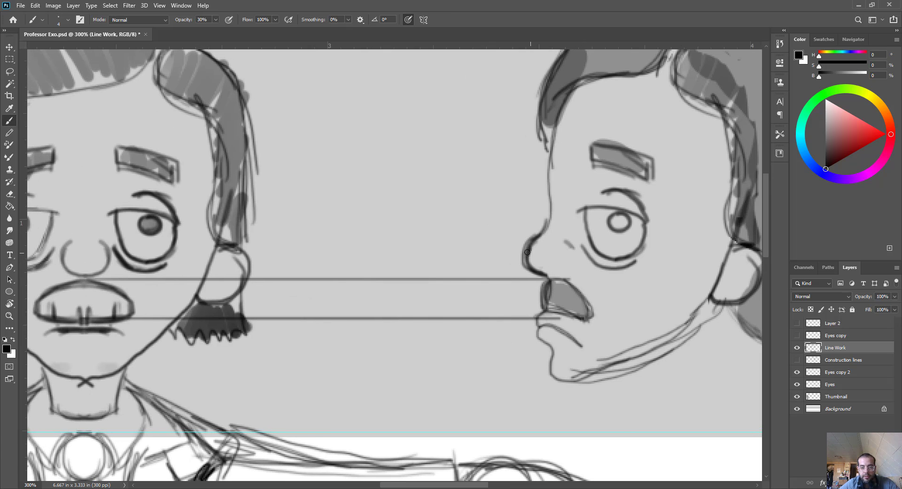
pyautogui.moveTo(555, 267); pyautogui.dragTo(542, 239)
pyautogui.moveTo(616, 232); pyautogui.dragTo(556, 223)
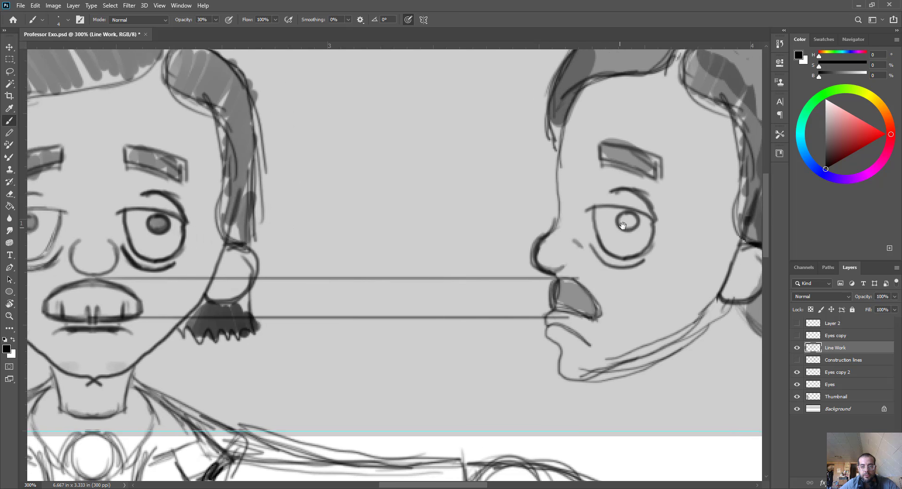
pyautogui.press('z')
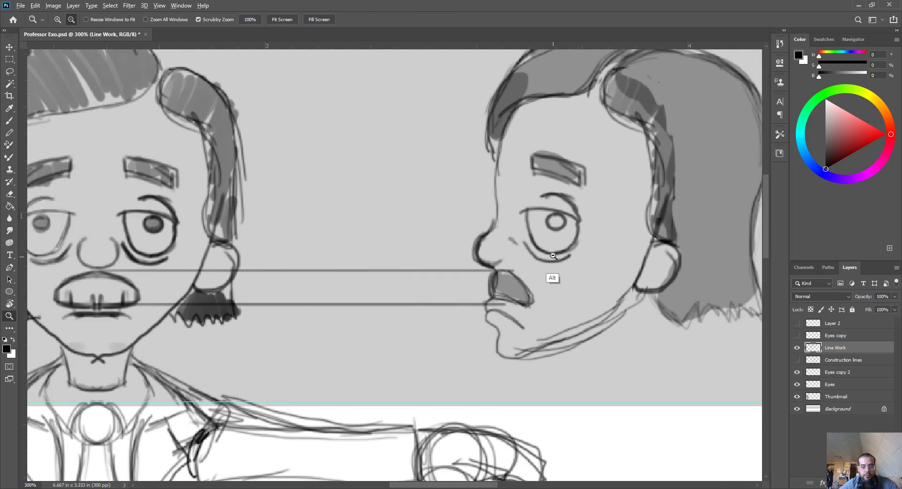
pyautogui.moveTo(556, 224); pyautogui.dragTo(490, 250)
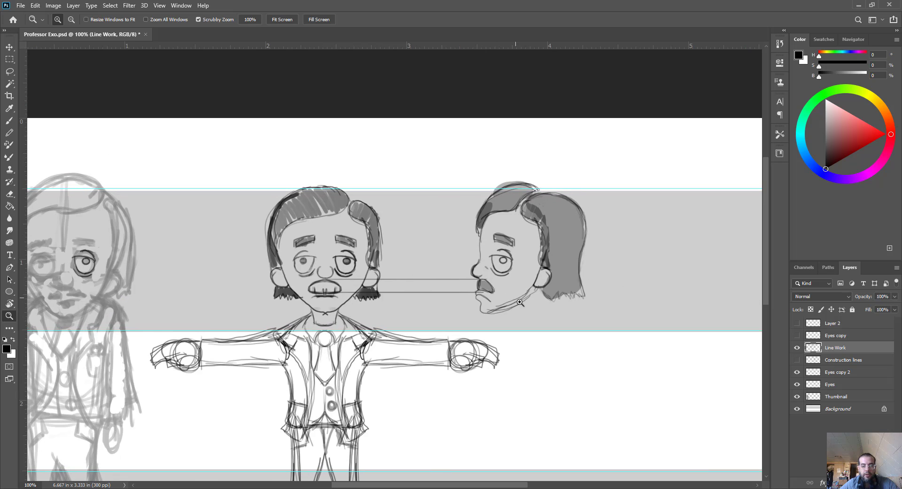
pyautogui.click(527, 303)
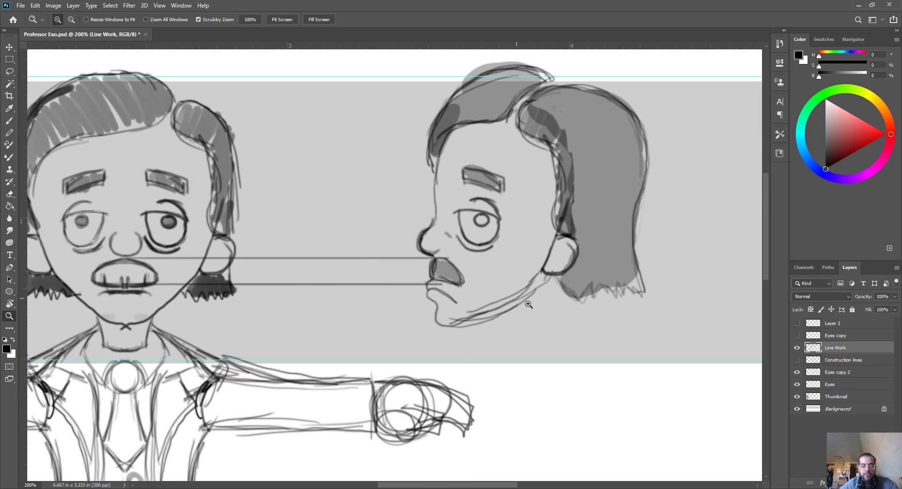